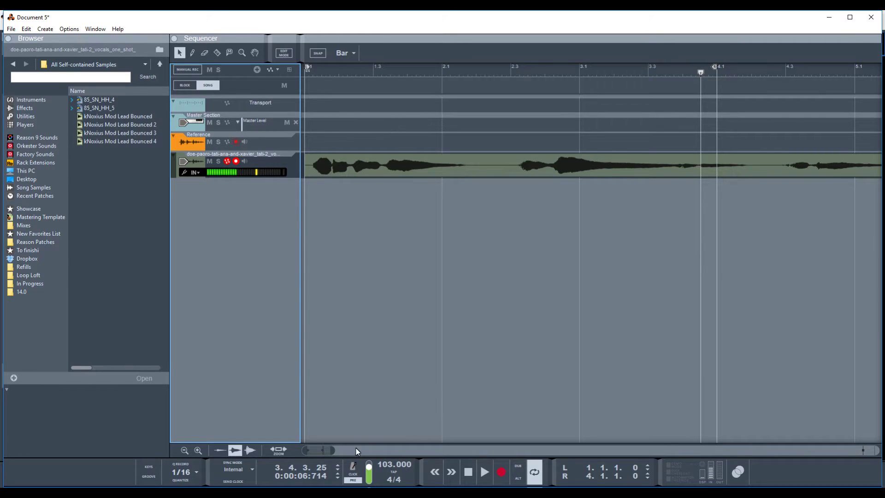
# Zoom out and play the vocal from the song start to audition it
pyautogui.moveTo(335, 449); pyautogui.dragTo(366, 450)
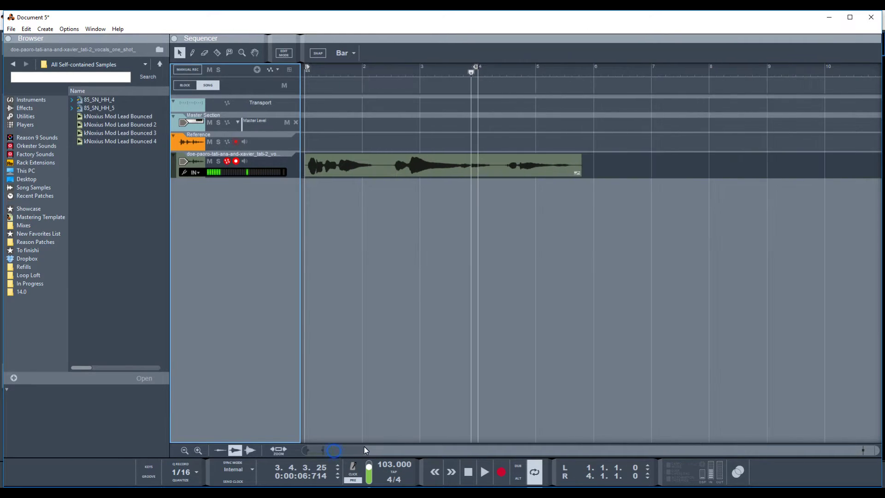
pyautogui.click(469, 469)
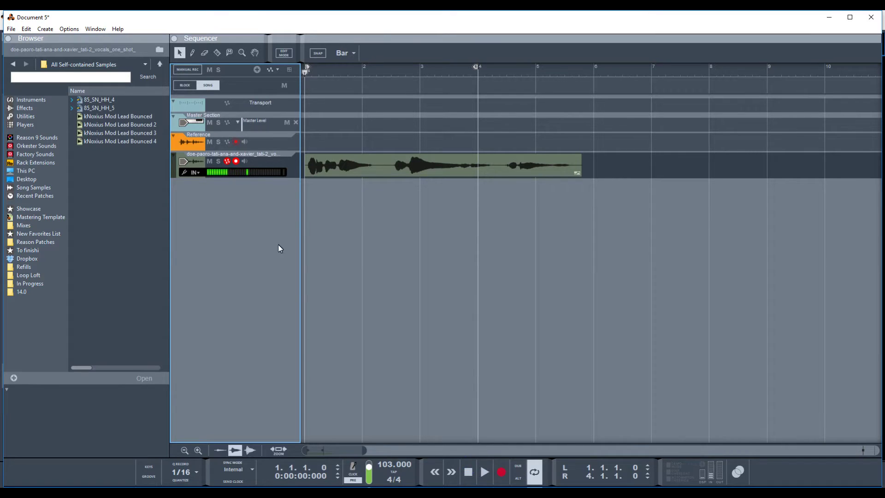
pyautogui.press('space')
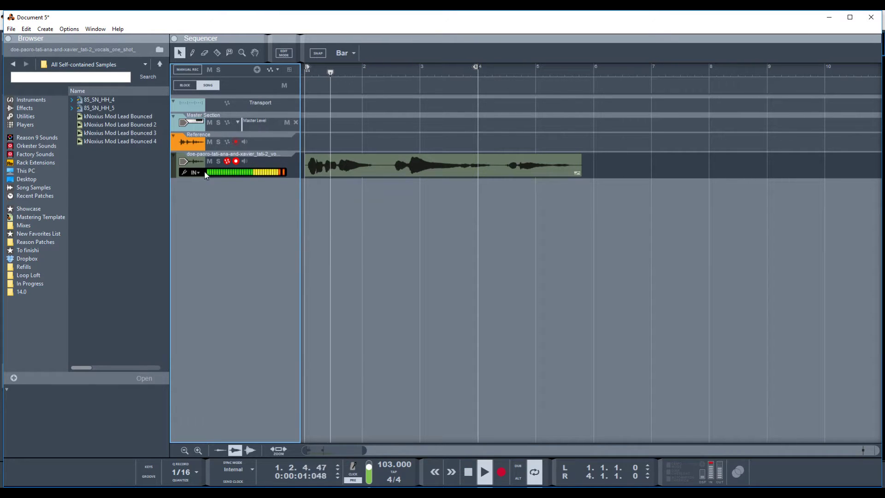
pyautogui.press('space')
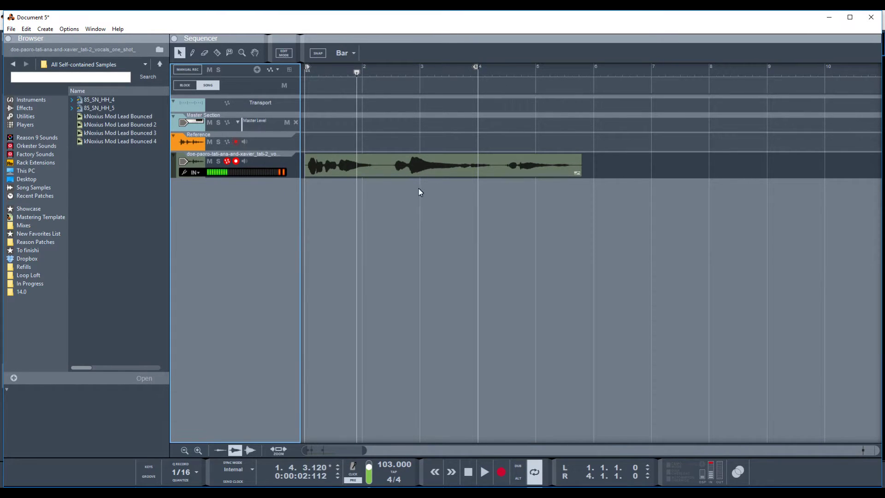
# Lower the vocal channel fader in the Mixer to about -1.84 dB
pyautogui.press('F5')
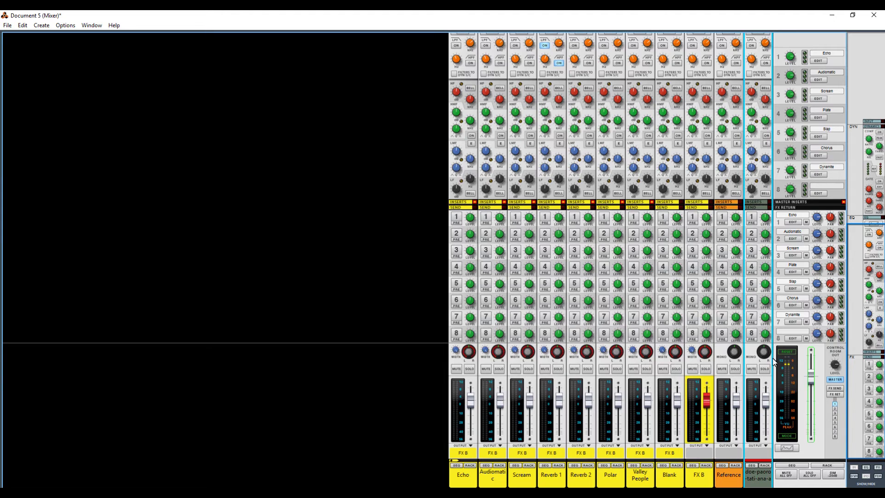
pyautogui.moveTo(768, 401); pyautogui.dragTo(719, 410)
pyautogui.scroll(5, 226, 371)
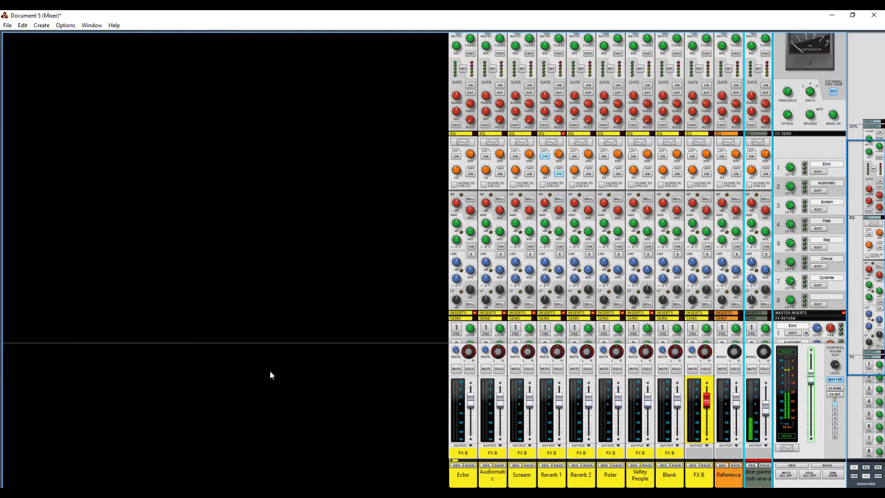
# Back in the sequencer, move the loop end from bar 4 to bar 6
pyautogui.hotkey('alt', 'Tab')
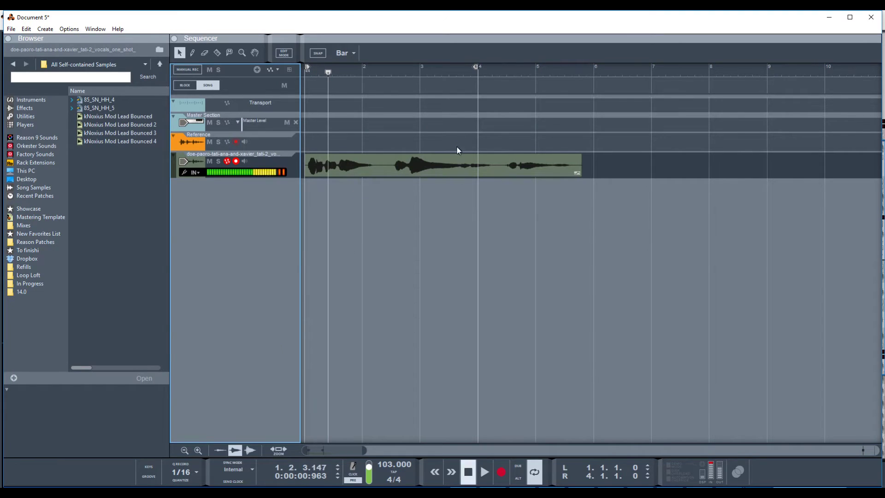
pyautogui.moveTo(477, 67); pyautogui.dragTo(591, 106)
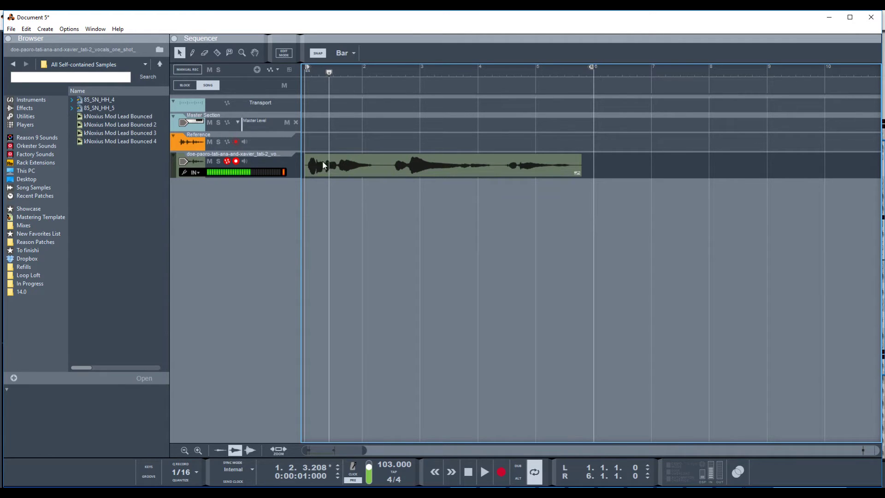
pyautogui.click(279, 173)
# Razor the vocal clip between its phrases into three clips, then select all three
pyautogui.press('r')
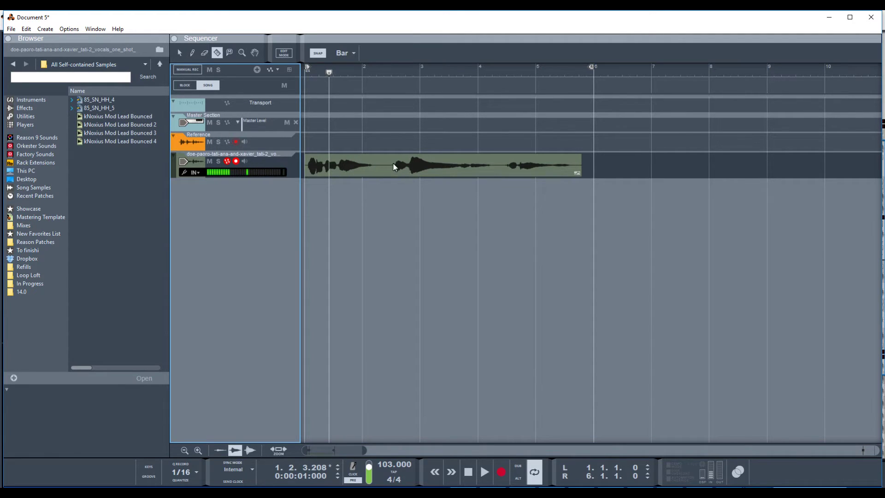
pyautogui.click(383, 168)
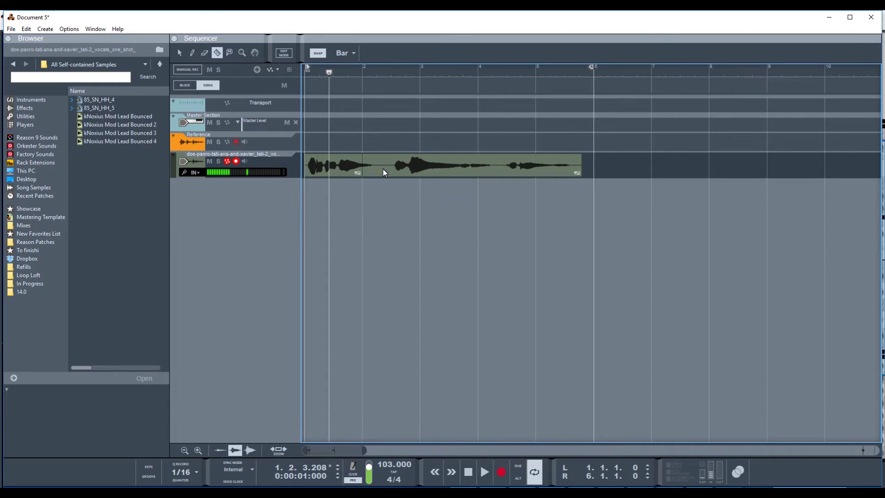
pyautogui.hotkey('ctrl', 'z')
pyautogui.click(383, 172)
pyautogui.press('q')
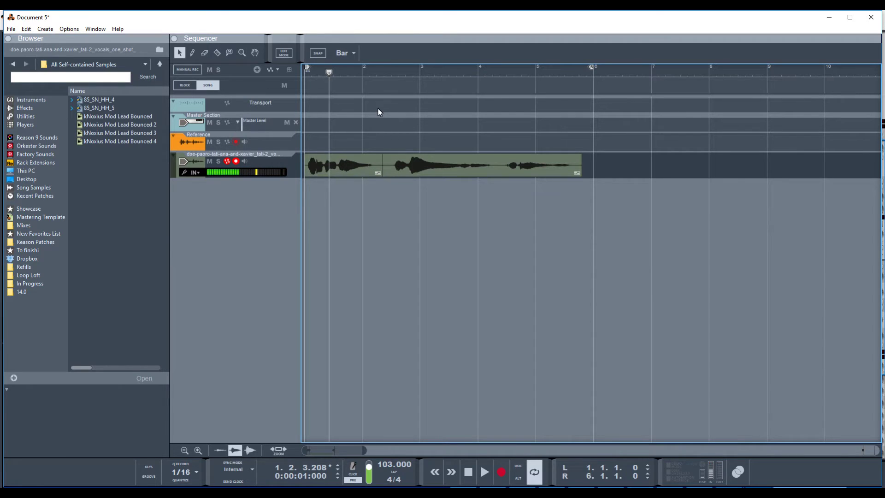
pyautogui.click(217, 54)
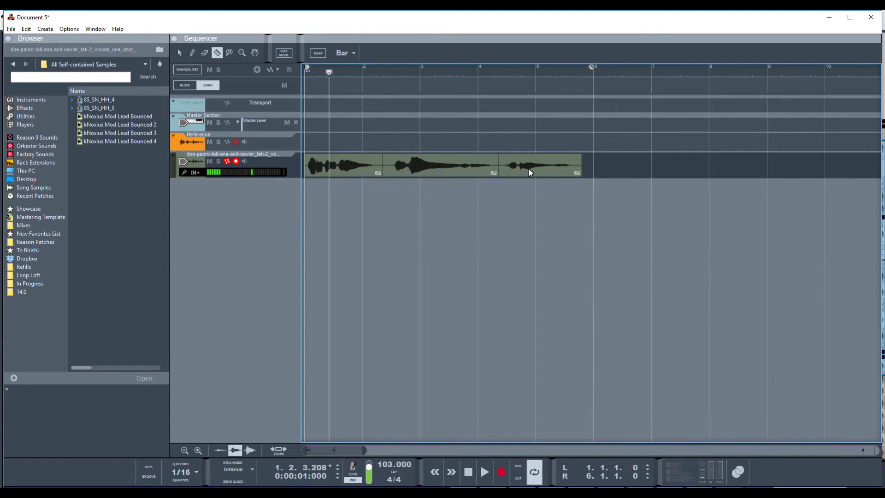
pyautogui.press('q')
pyautogui.hotkey('ctrl', 'a')
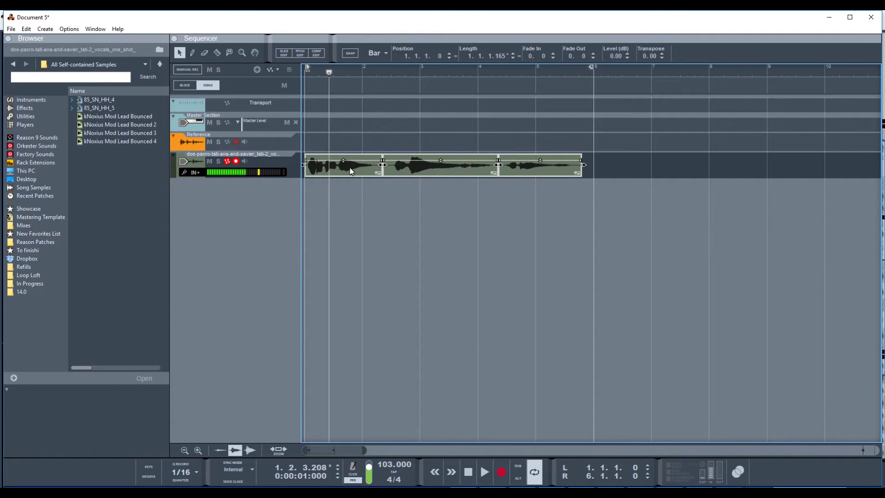
# Label the first vocal clip 'Whatever'
pyautogui.rightClick(404, 170)
pyautogui.click(404, 148)
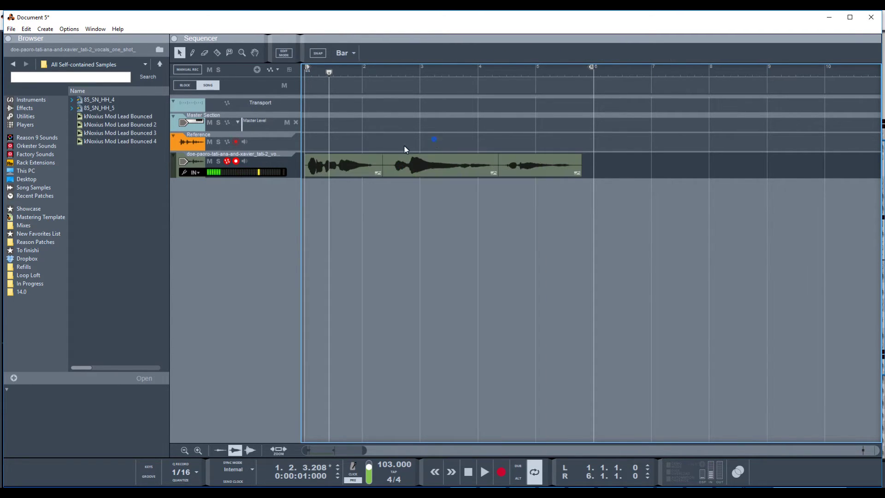
pyautogui.click(354, 159)
pyautogui.rightClick(353, 159)
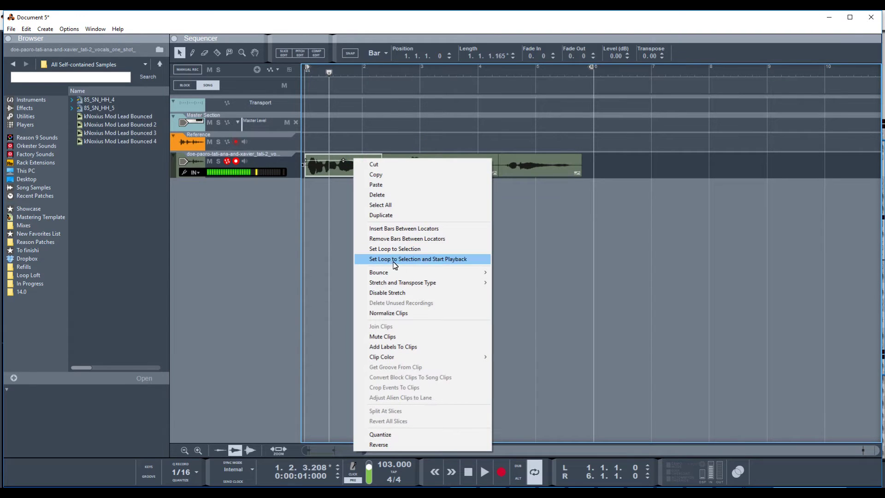
pyautogui.click(405, 347)
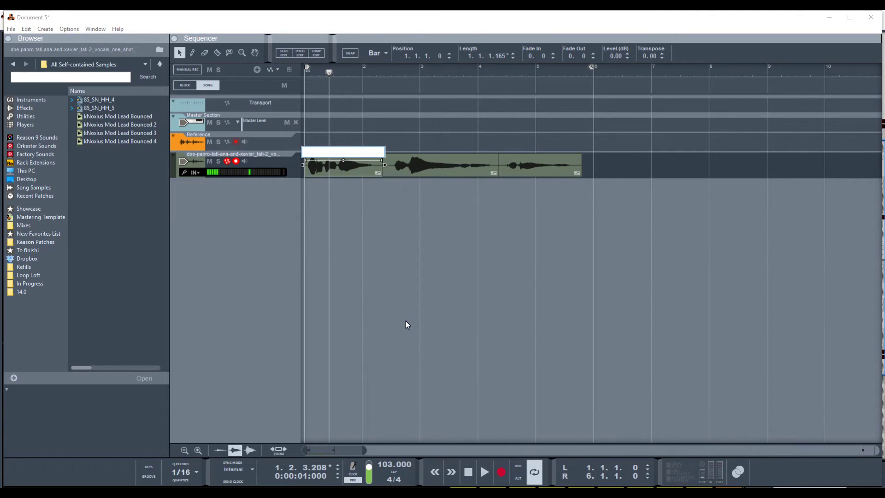
pyautogui.write('Whatever')
pyautogui.press('Return')
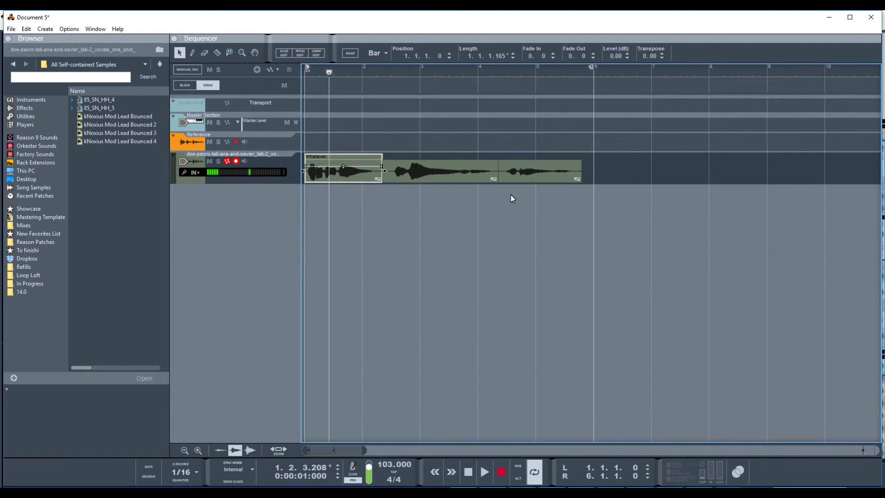
# Label the second clip 'Is what' and the third clip 'You take'
pyautogui.click(441, 161)
pyautogui.rightClick(438, 174)
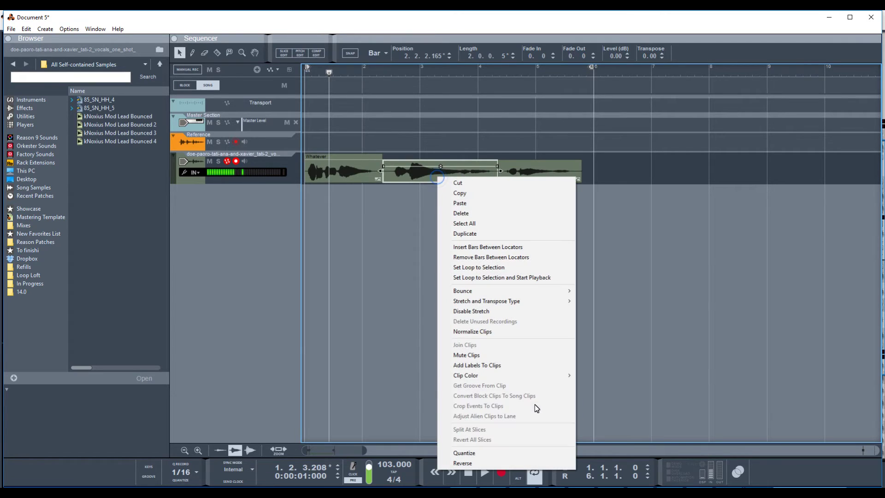
pyautogui.click(507, 366)
pyautogui.write('Is what')
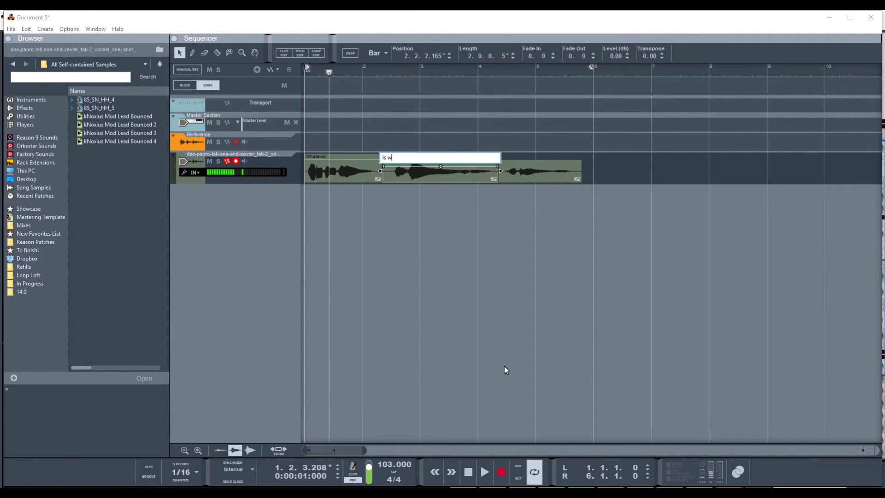
pyautogui.press('Return')
pyautogui.rightClick(519, 173)
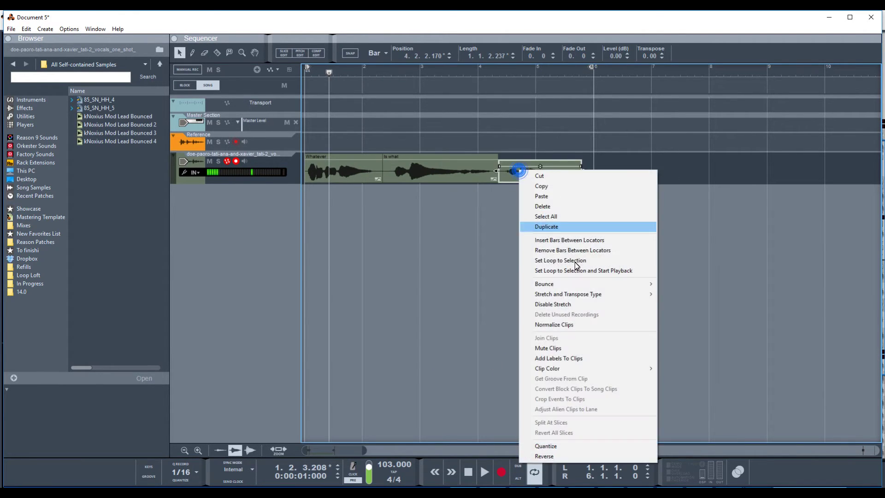
pyautogui.click(582, 354)
pyautogui.write('Y')
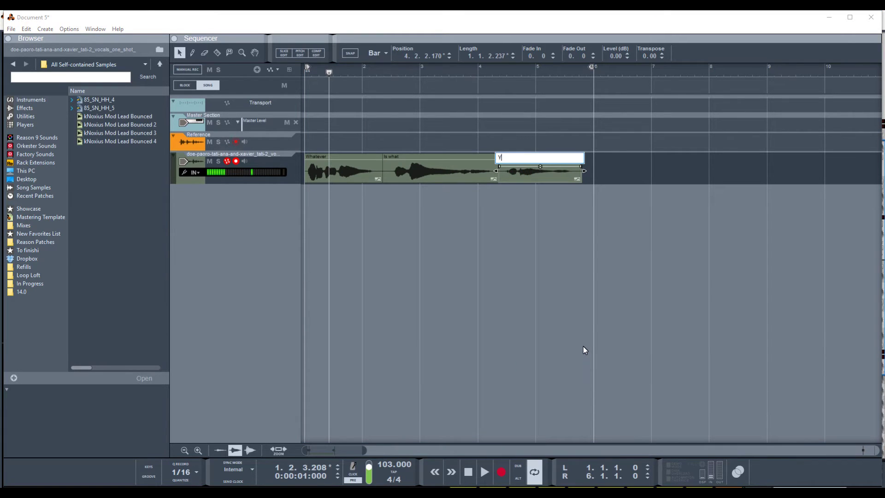
pyautogui.write('ou take')
pyautogui.press('Return')
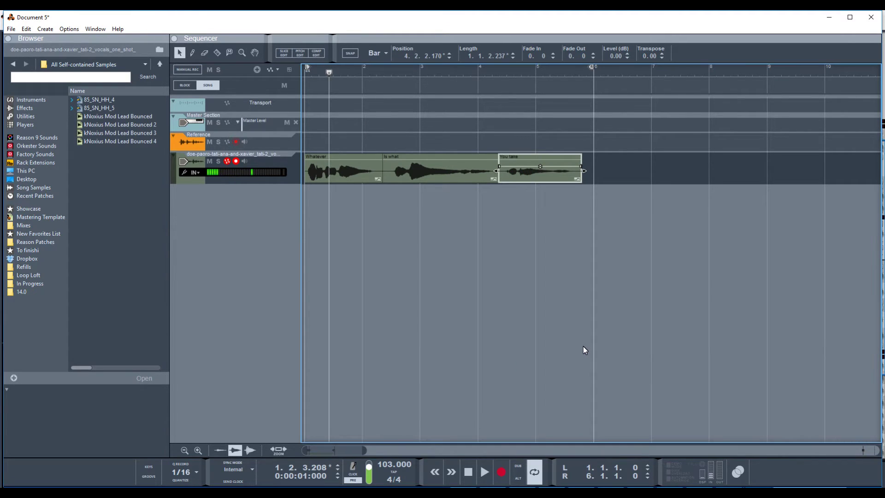
pyautogui.click(601, 171)
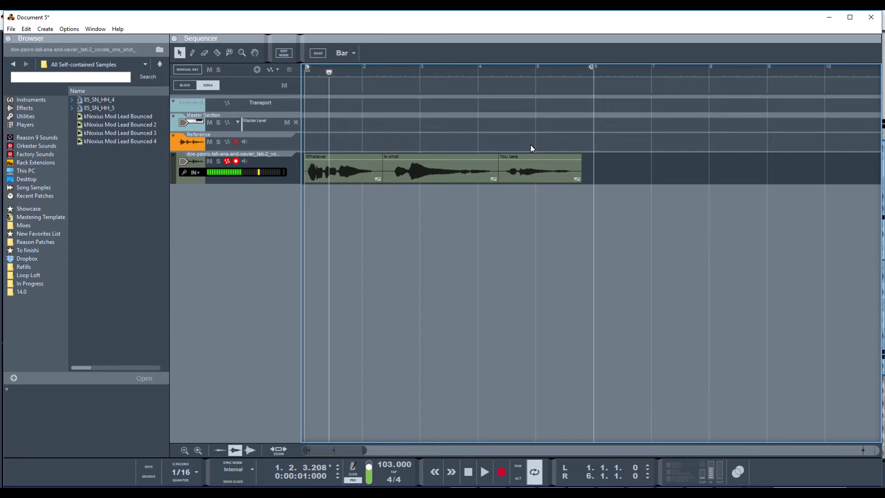
# Bounce the three selected vocal clips to new song samples
pyautogui.moveTo(617, 156); pyautogui.dragTo(275, 170)
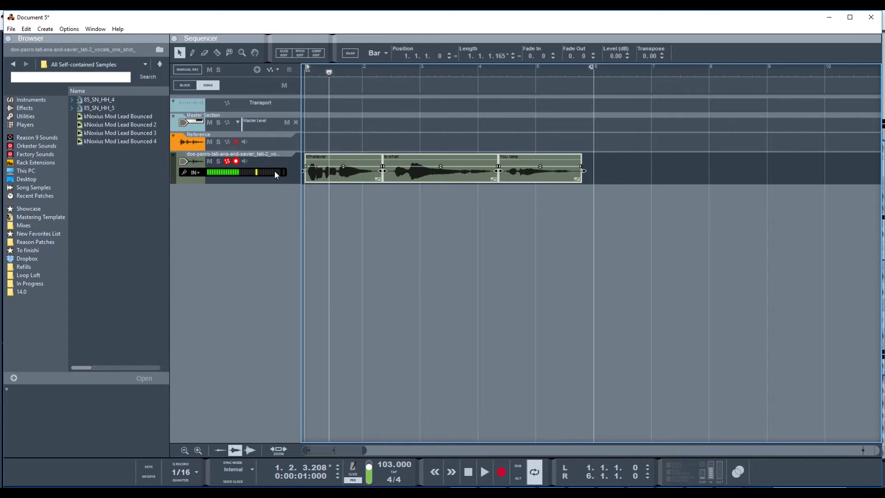
pyautogui.rightClick(349, 168)
pyautogui.moveTo(423, 287)
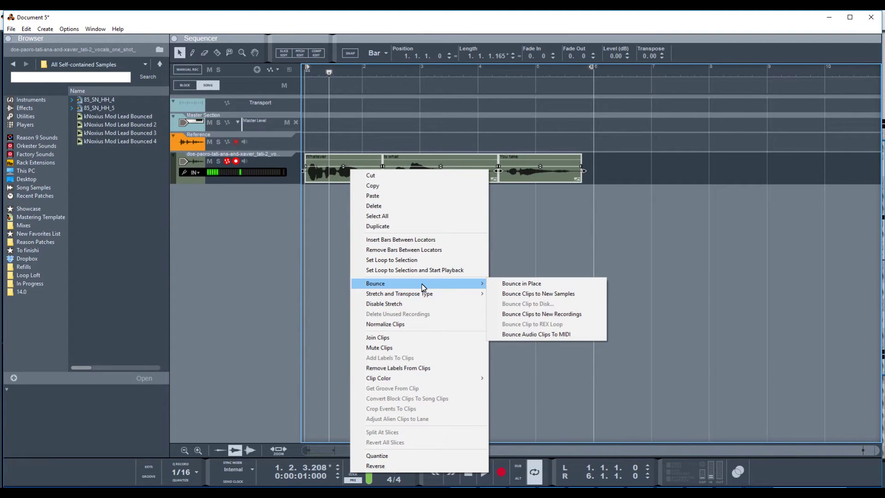
pyautogui.click(316, 193)
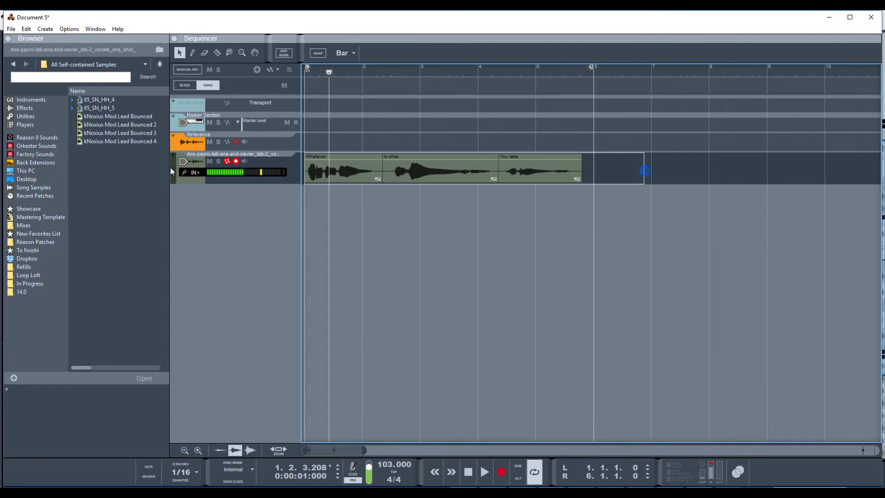
pyautogui.moveTo(645, 171); pyautogui.dragTo(644, 171)
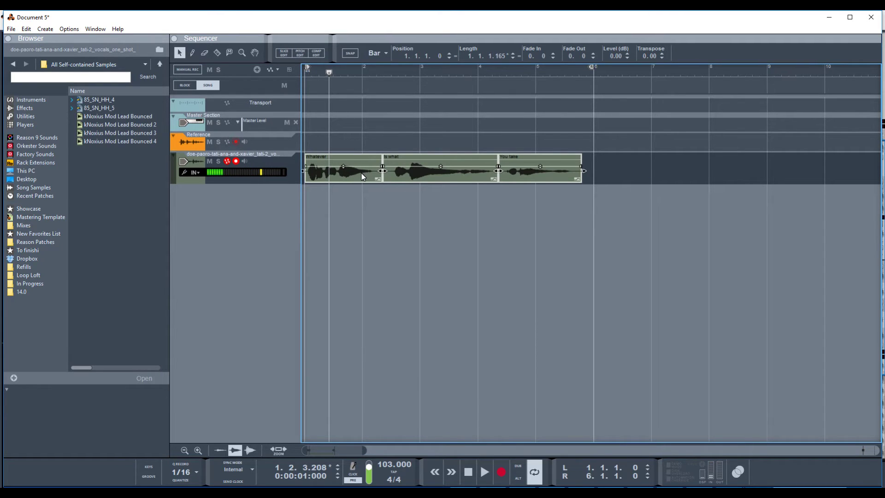
pyautogui.rightClick(362, 177)
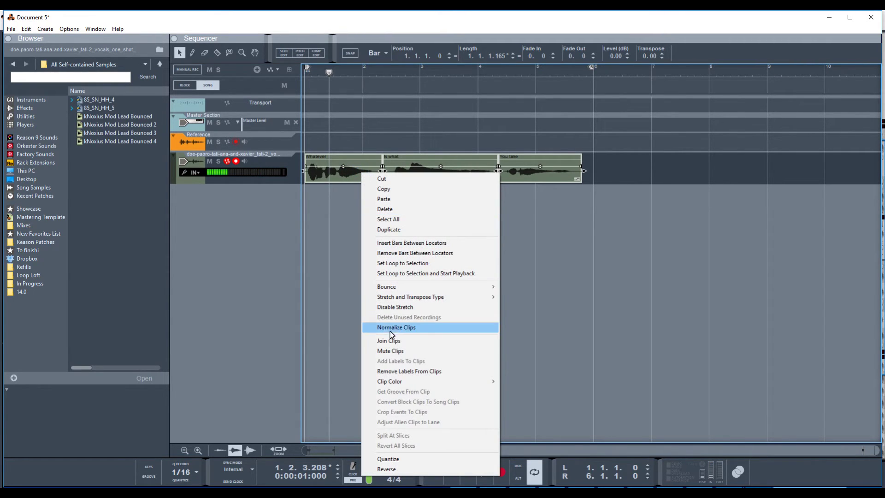
pyautogui.moveTo(396, 286)
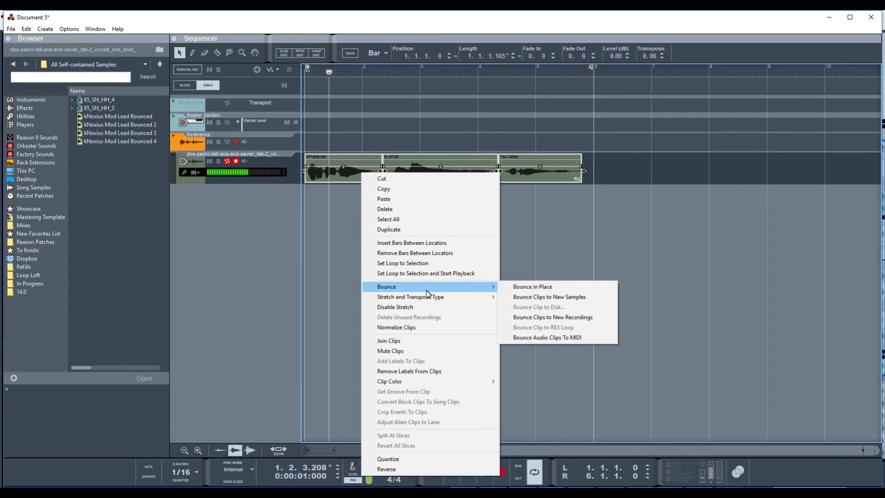
pyautogui.click(553, 296)
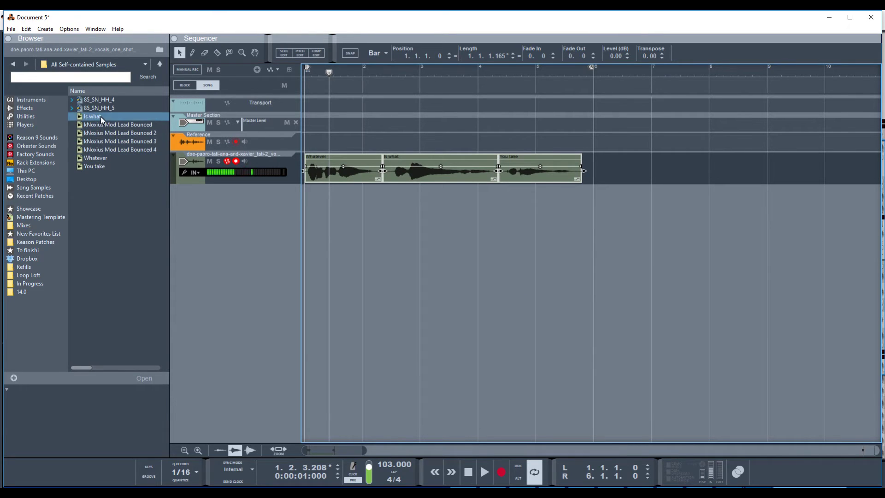
# Show Song Samples > Unassigned Samples in the Browser and switch to the Rack
pyautogui.click(46, 186)
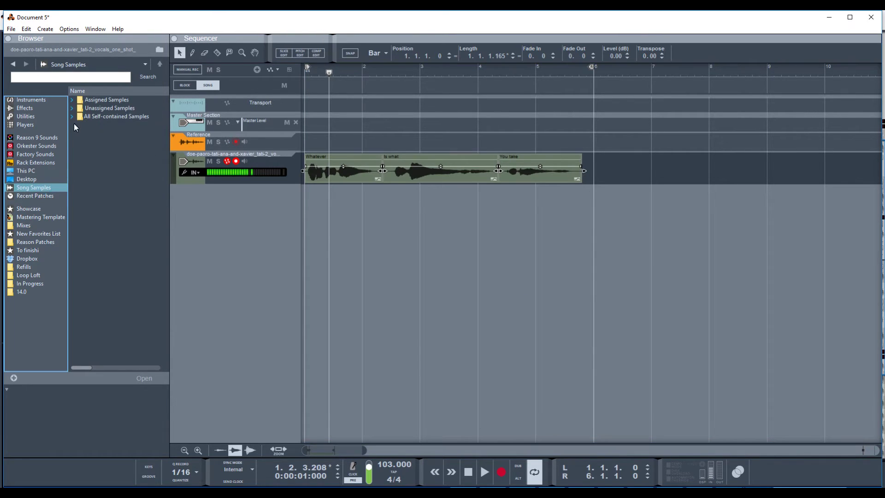
pyautogui.doubleClick(90, 110)
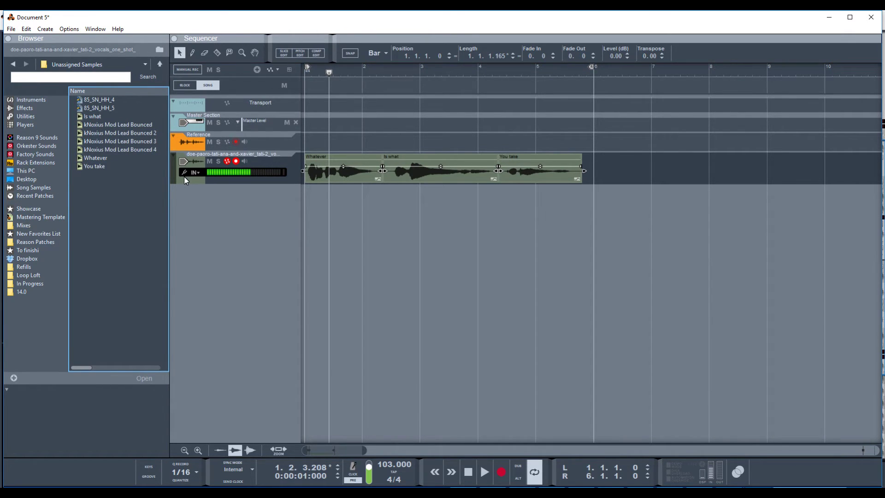
pyautogui.press('F6')
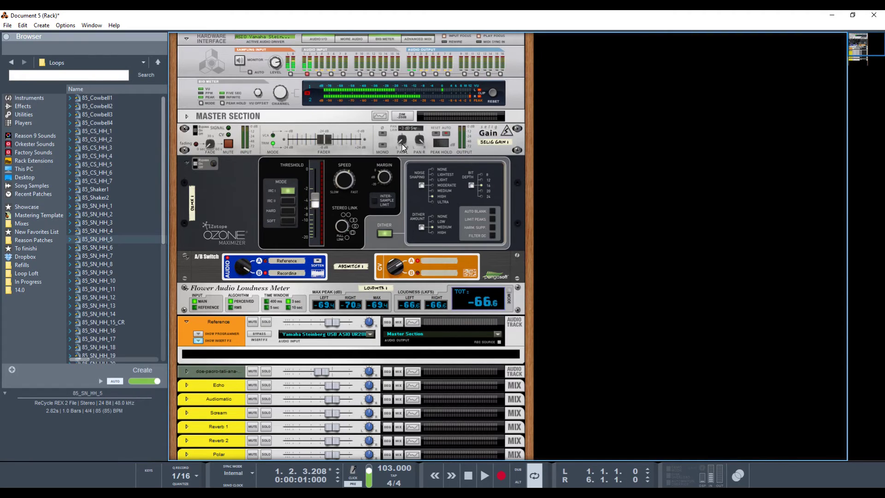
# Create an NN-XT Advanced Sampler in the rack and reset it to an empty Init Patch
pyautogui.rightClick(601, 84)
pyautogui.moveTo(625, 159)
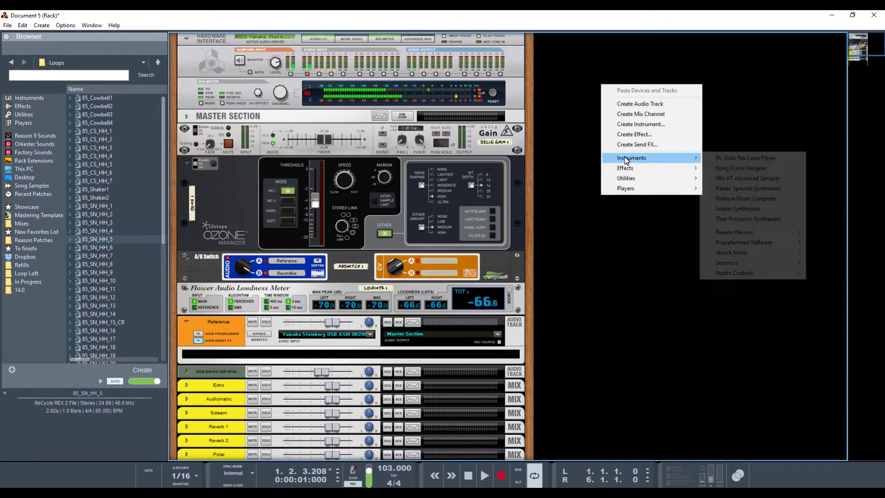
pyautogui.click(768, 177)
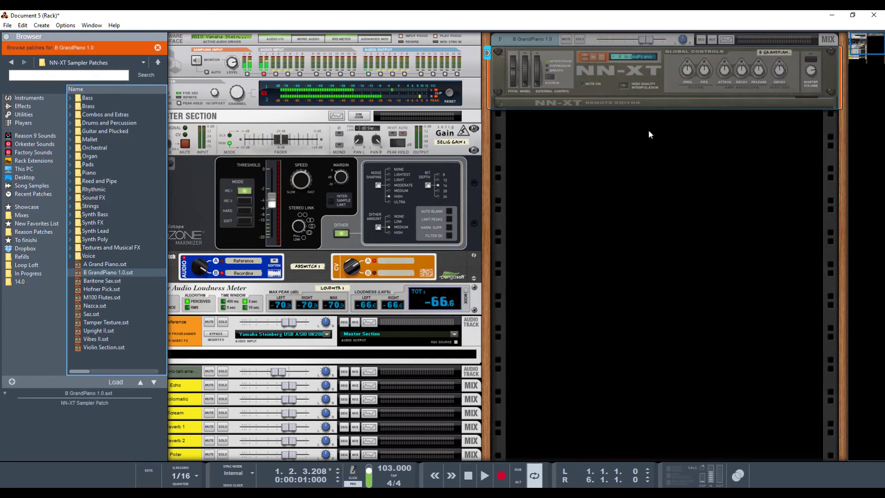
pyautogui.rightClick(593, 90)
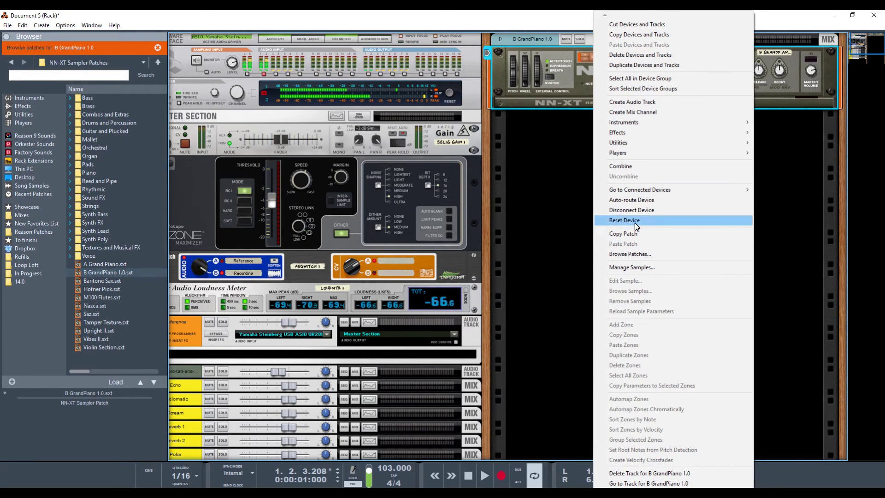
pyautogui.click(636, 225)
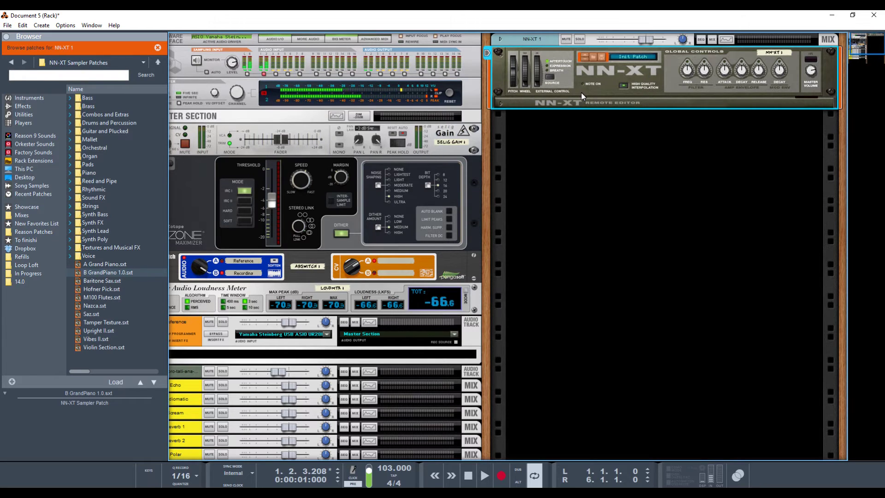
pyautogui.click(501, 103)
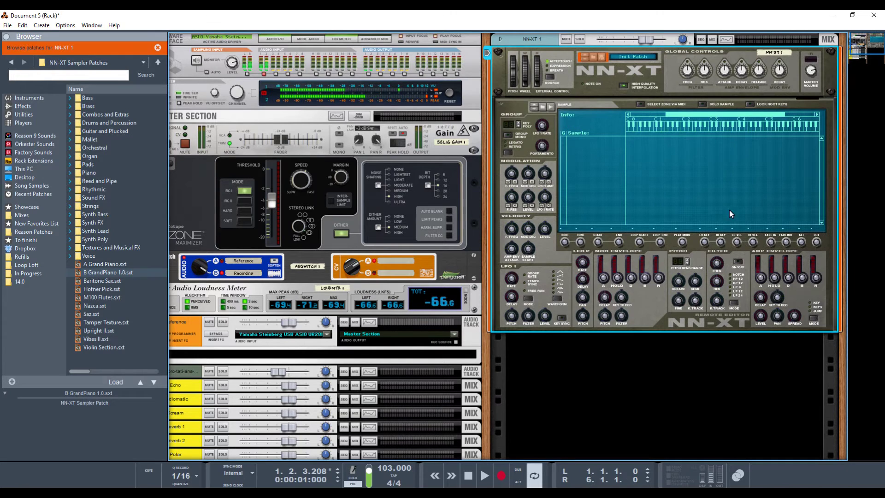
# Drag the Is what, Whatever and You take samples into the NN-XT, with on-screen piano keys below
pyautogui.click(543, 107)
pyautogui.click(101, 115)
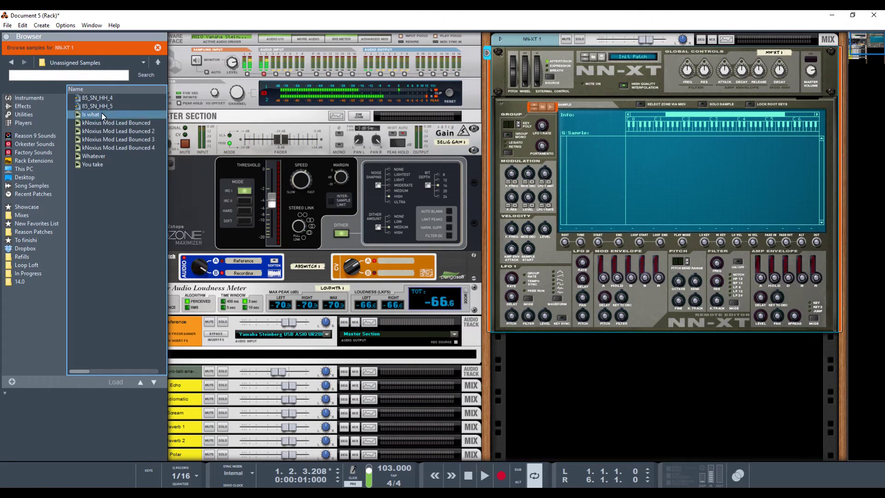
pyautogui.click(94, 164)
pyautogui.keyDown('shift'); pyautogui.click(93, 155); pyautogui.keyUp('shift')
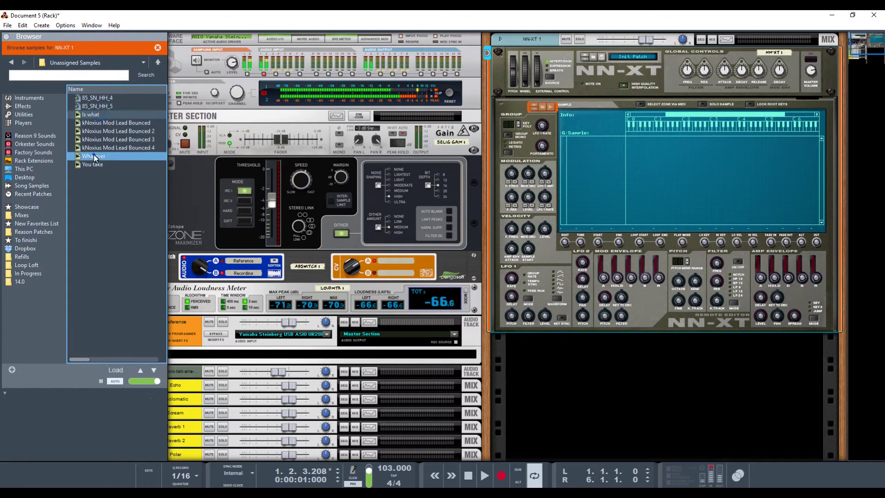
pyautogui.keyDown('shift'); pyautogui.click(93, 161); pyautogui.keyUp('shift')
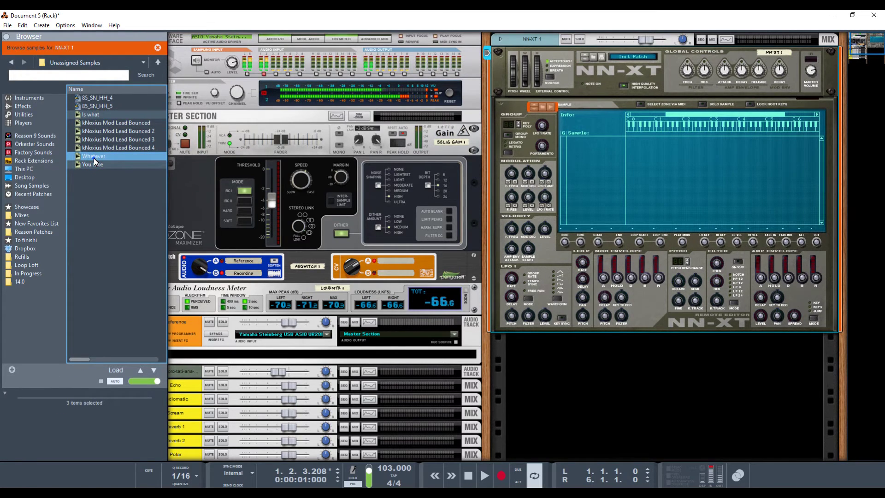
pyautogui.moveTo(93, 158); pyautogui.dragTo(624, 154)
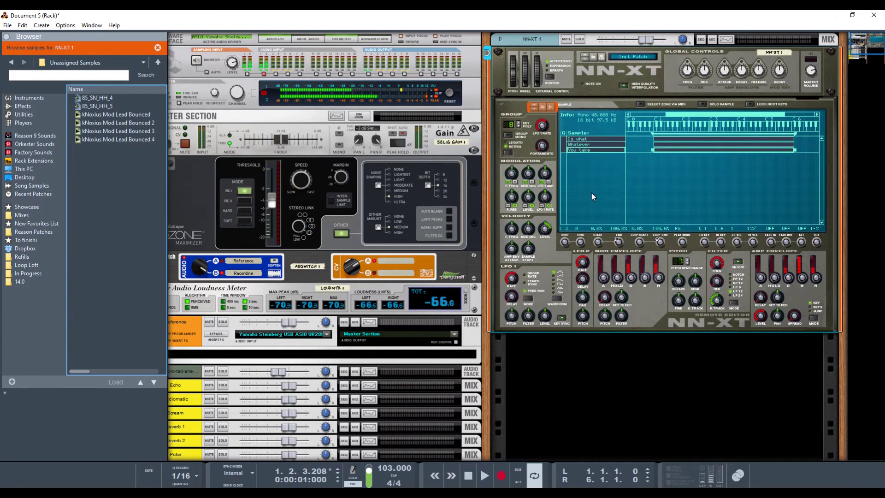
pyautogui.press('F4')
pyautogui.moveTo(674, 45); pyautogui.dragTo(597, 328)
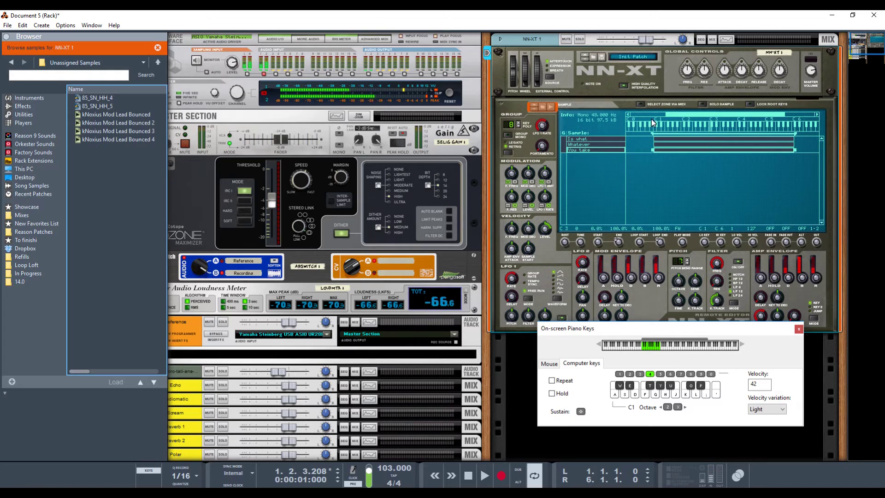
# Audition the zones, enable Select Zone via MIDI, and shift the piano keys octave to C3
pyautogui.press('a')
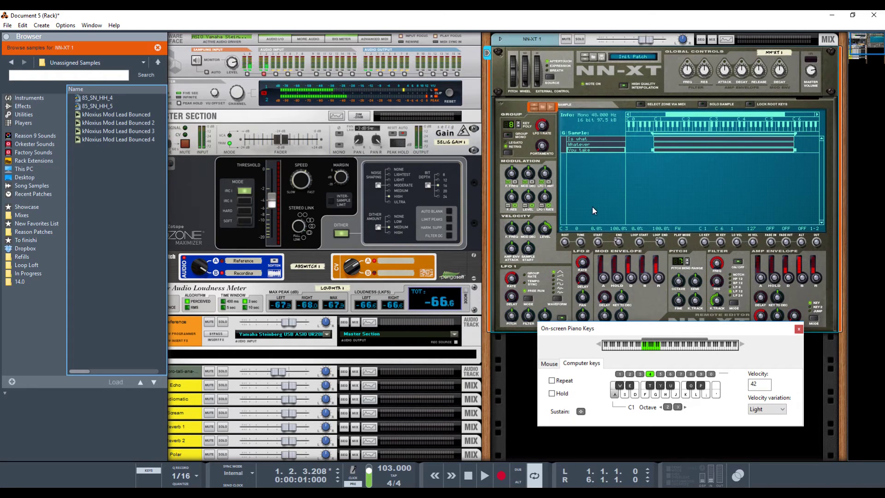
pyautogui.press('s')
pyautogui.press('d')
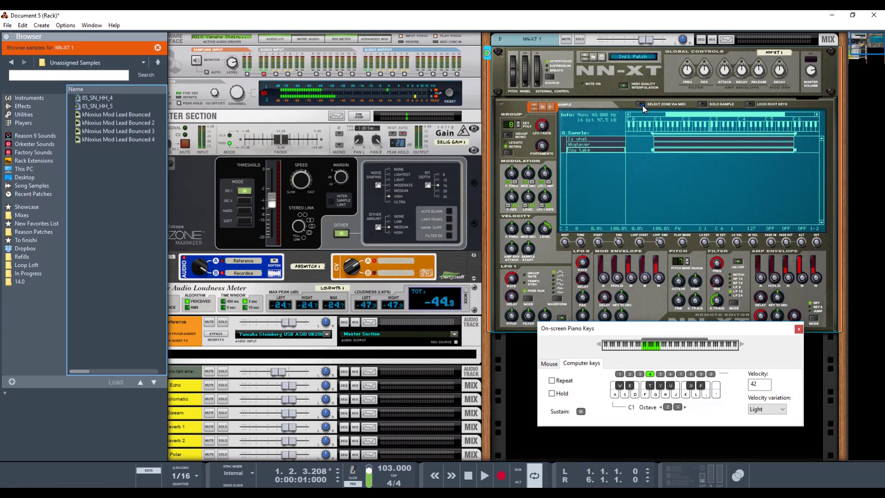
pyautogui.click(642, 105)
pyautogui.press('l')
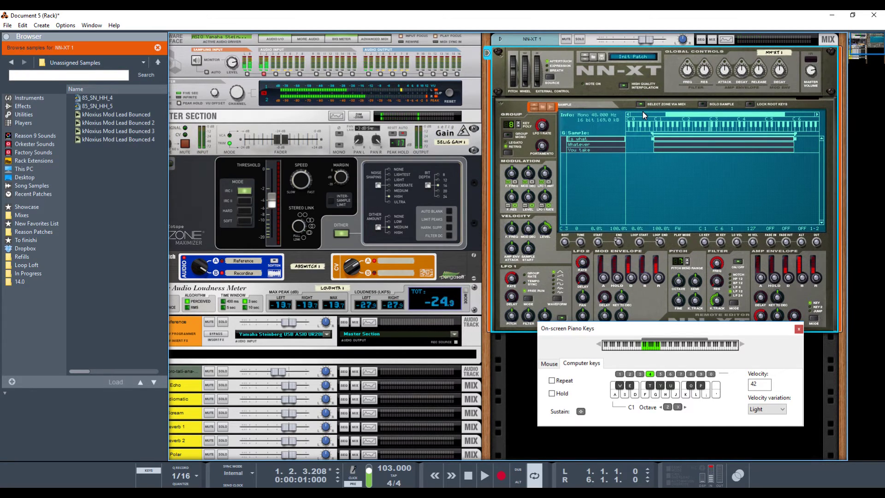
pyautogui.press('x')
pyautogui.press('x')
pyautogui.press('d')
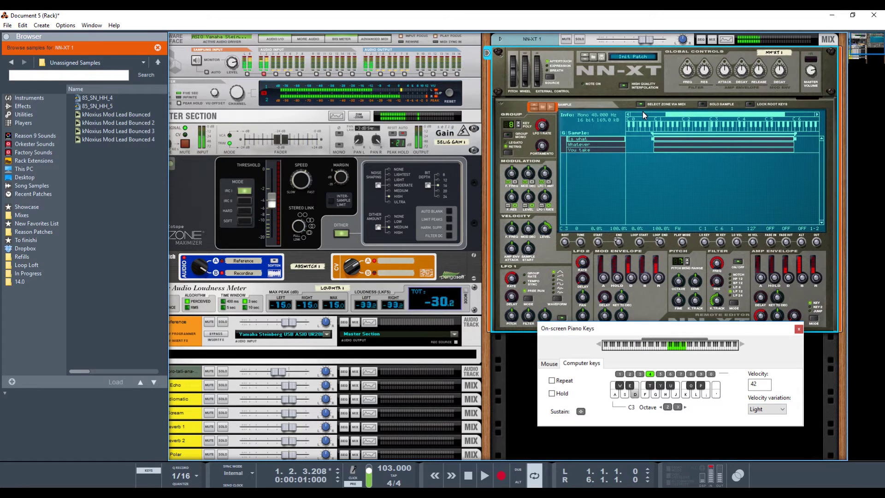
pyautogui.press('k')
pyautogui.press('l')
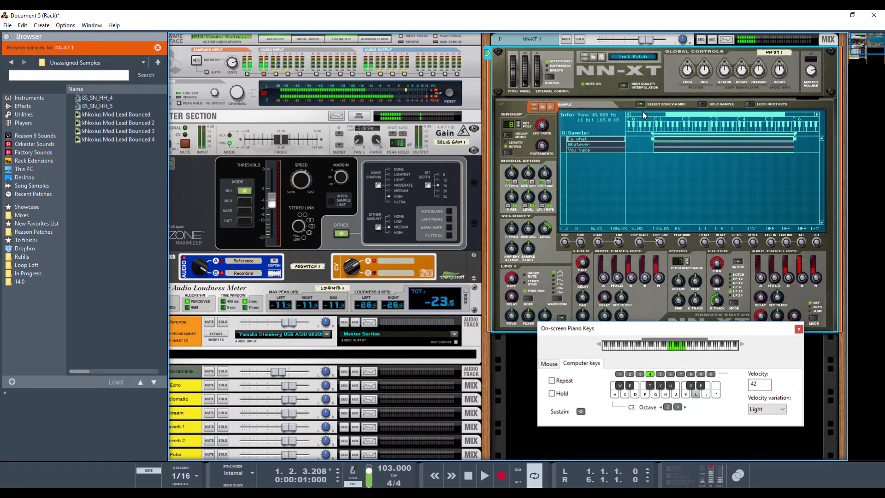
pyautogui.rightClick(602, 139)
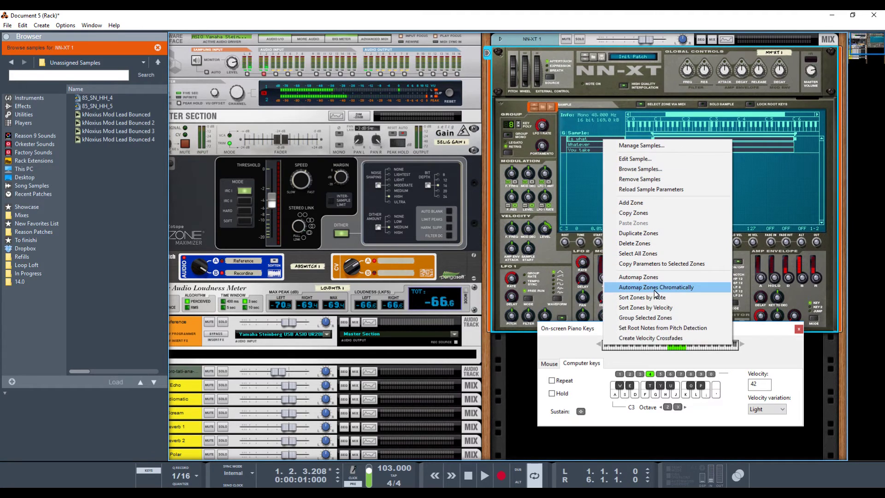
# Automap the zones chromatically: Is what on C1, Whatever on C#1, You take on D1
pyautogui.click(654, 289)
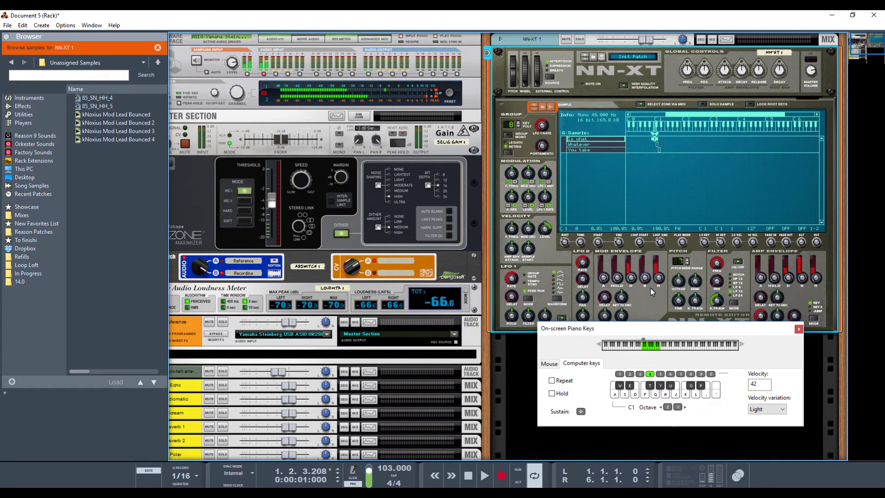
pyautogui.click(587, 197)
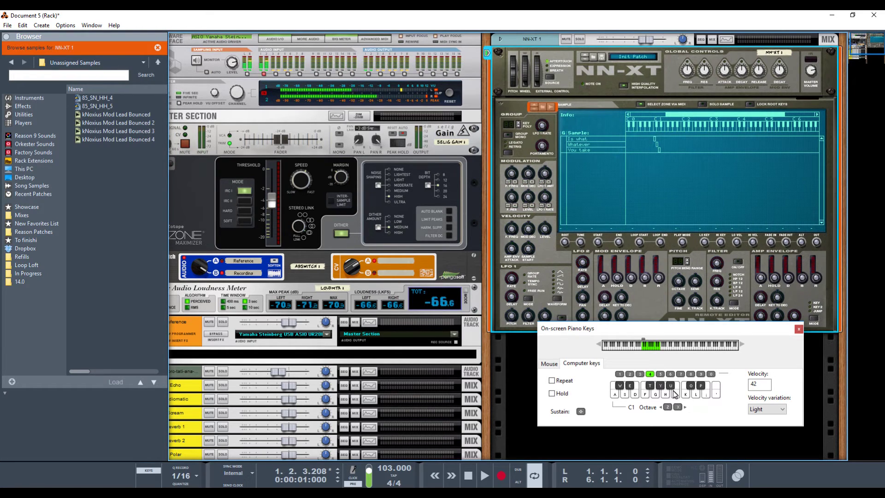
pyautogui.press('g')
pyautogui.press('f')
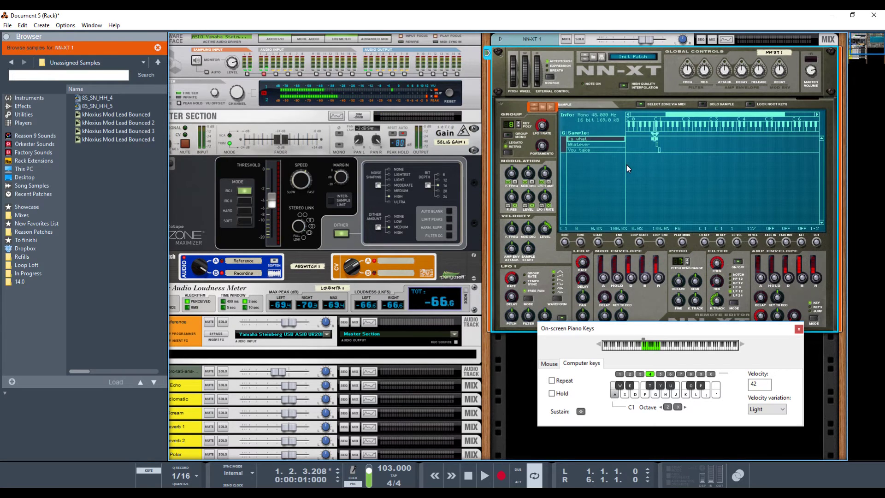
pyautogui.press('s')
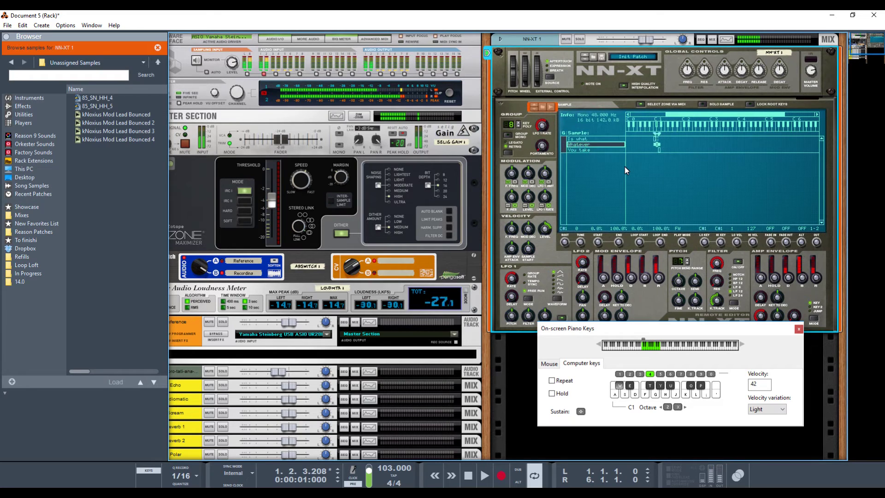
pyautogui.press('a')
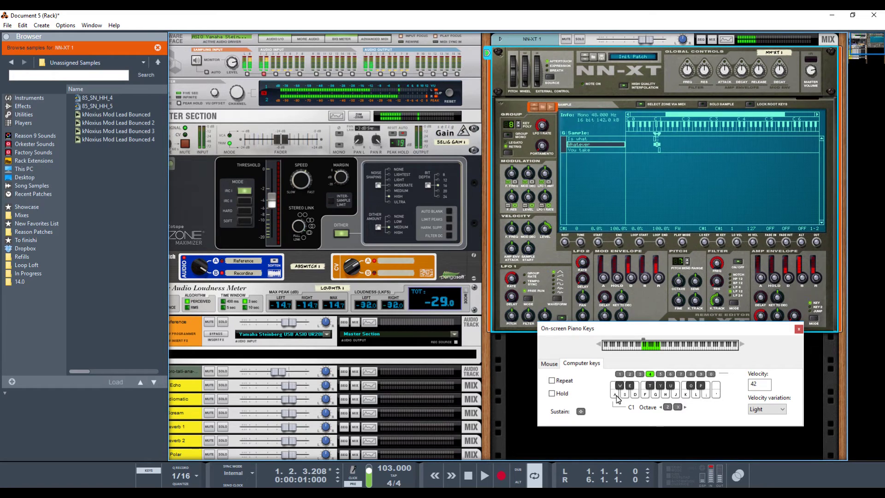
pyautogui.click(620, 385)
pyautogui.press('a')
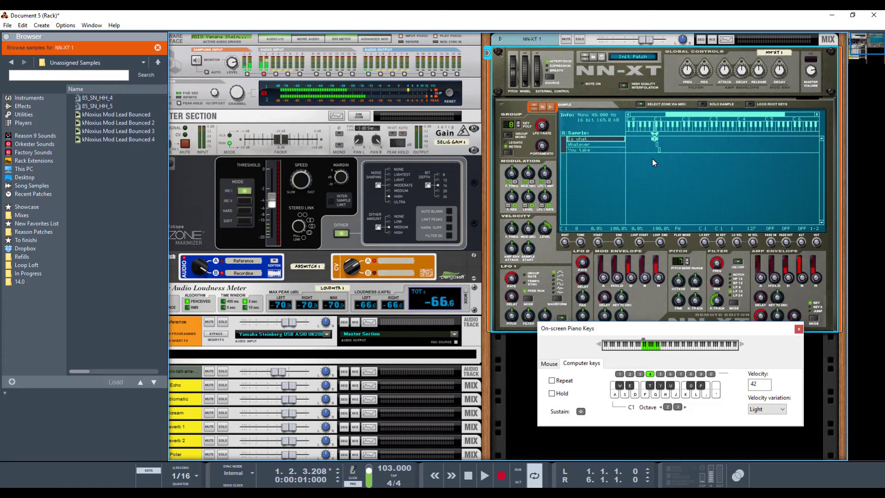
pyautogui.press('a')
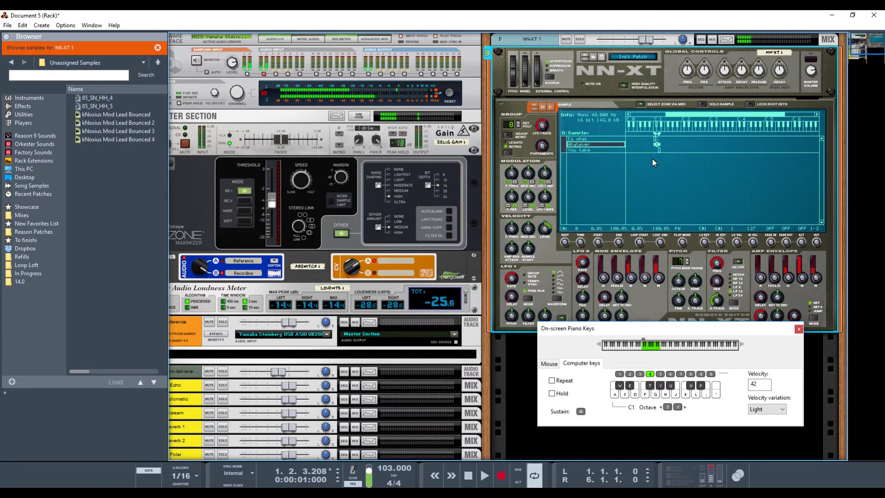
# Play C1, C#1 and D1 to compare the Is what, Whatever and You take samples
pyautogui.click(653, 162)
pyautogui.press('s')
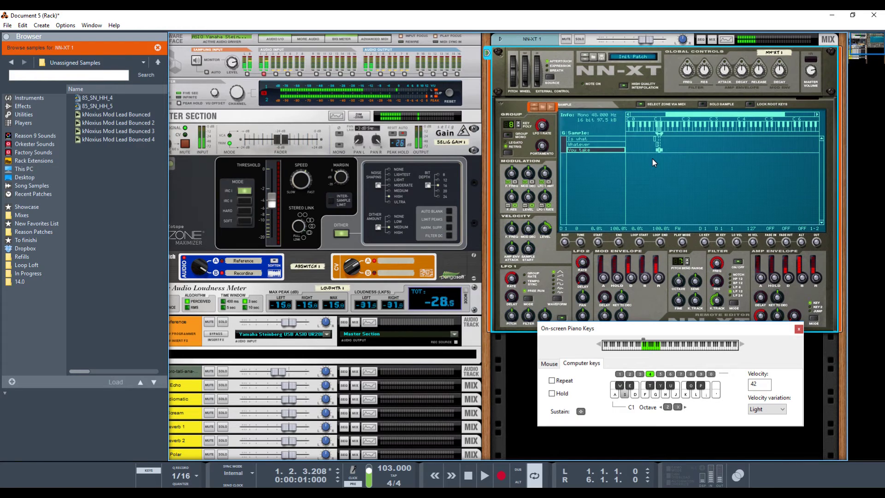
pyautogui.press('w')
pyautogui.press('s')
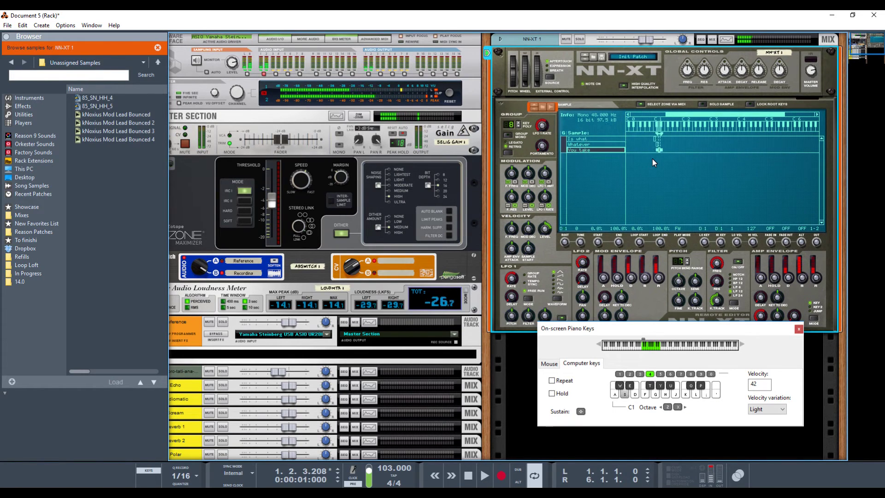
pyautogui.press('a')
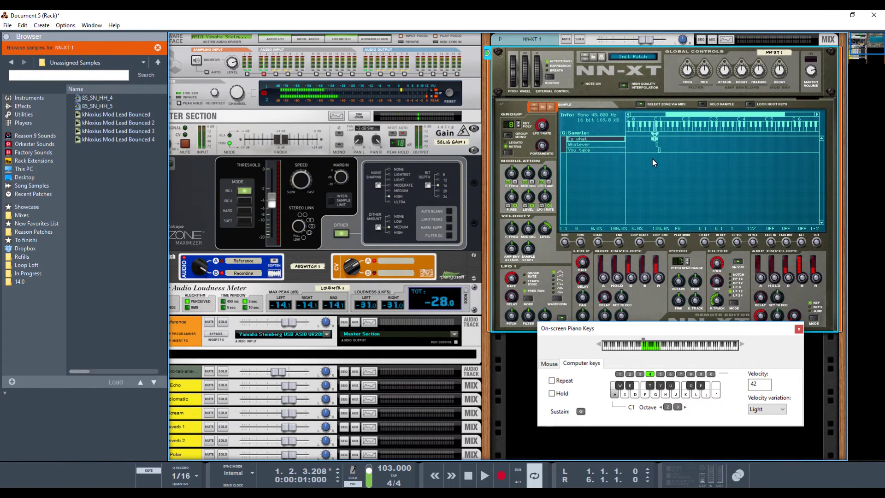
pyautogui.press('w')
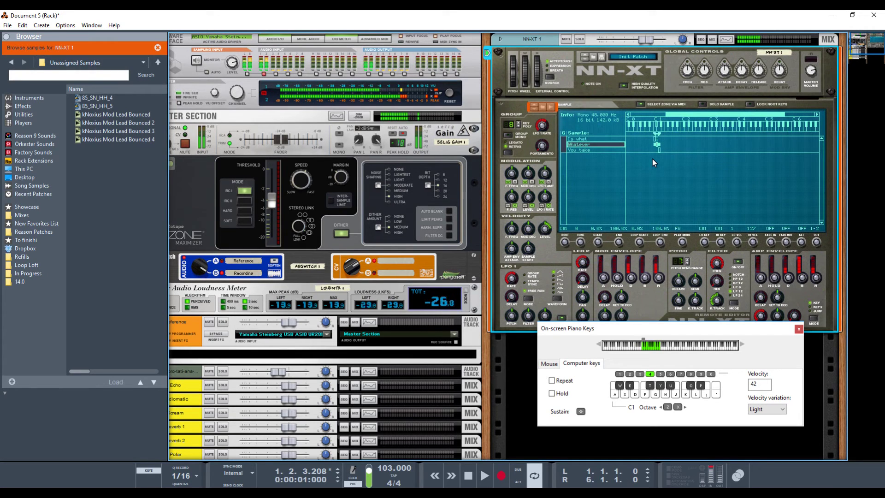
pyautogui.press('w')
pyautogui.press('w')
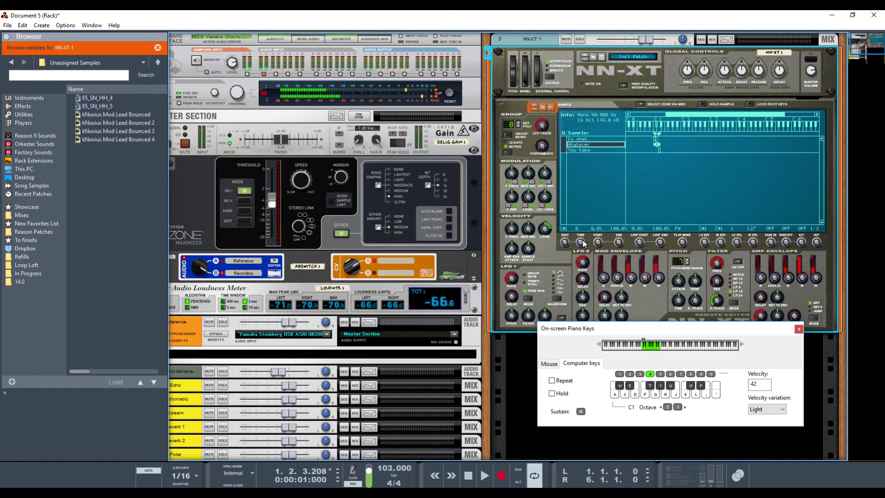
# Turn the Whatever zone's Sample Start to about 2.0%, replaying it to check
pyautogui.moveTo(598, 244); pyautogui.dragTo(599, 242)
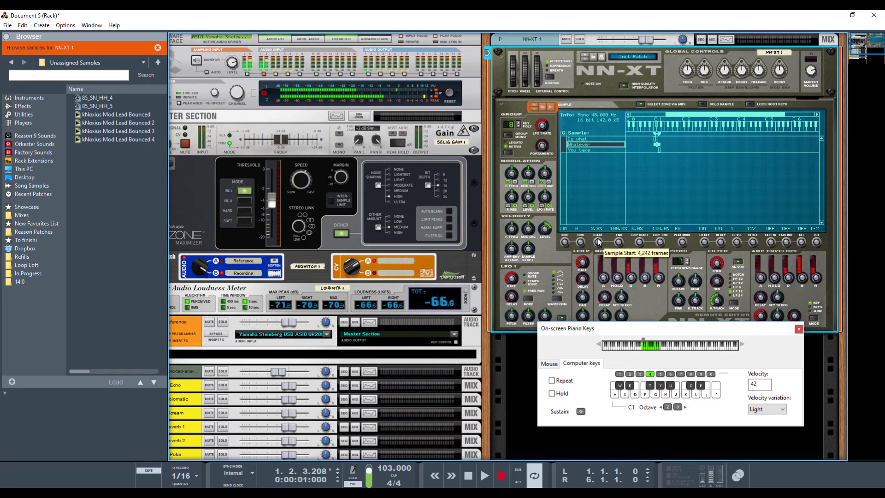
pyautogui.press('w')
pyautogui.press('w')
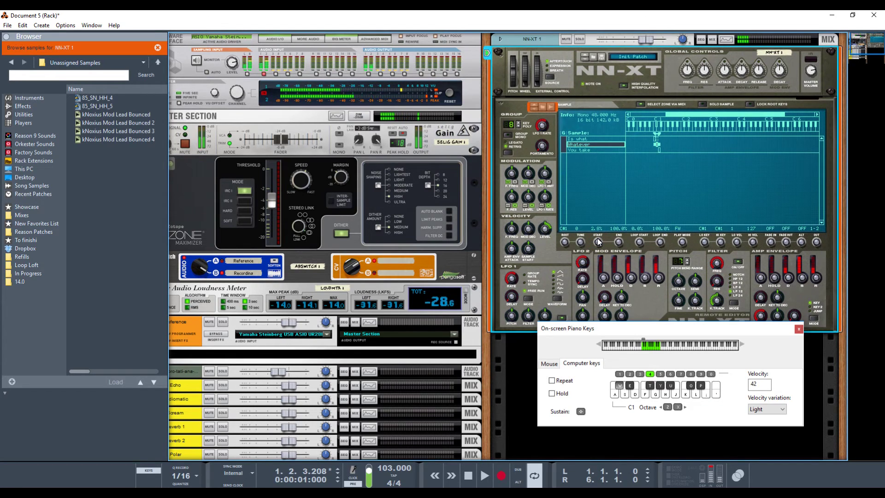
pyautogui.moveTo(599, 245)
pyautogui.press('w')
pyautogui.moveTo(599, 244); pyautogui.dragTo(599, 257)
pyautogui.press('w')
pyautogui.press('w')
pyautogui.moveTo(599, 250)
pyautogui.mouseDown()
pyautogui.moveTo(604, 215)
pyautogui.moveTo(595, 270)
pyautogui.moveTo(600, 245)
pyautogui.mouseUp()
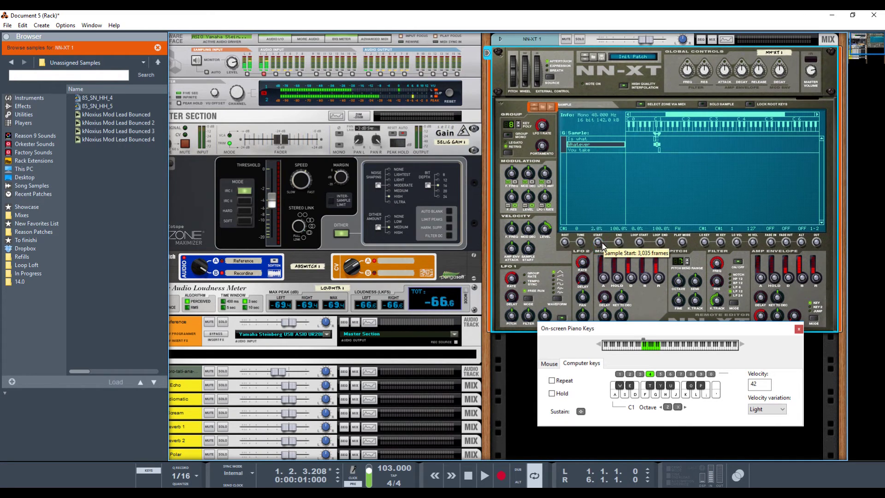
# Compare the trimmed Whatever sample against the other zones and review its settings
pyautogui.press('a')
pyautogui.press('s')
pyautogui.press('a')
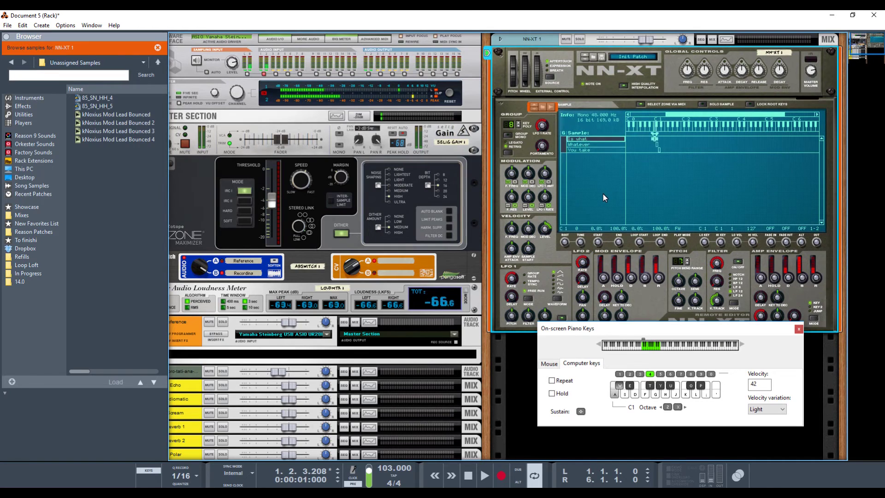
pyautogui.press('w')
pyautogui.press('a')
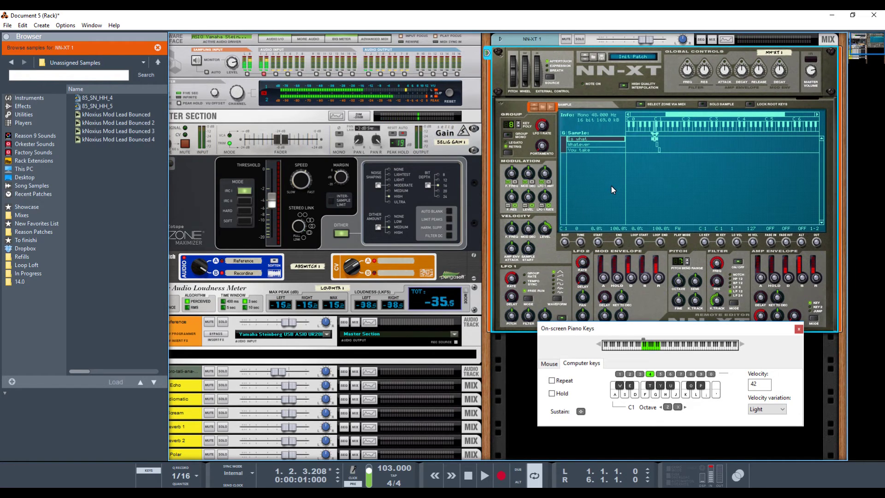
pyautogui.click(601, 145)
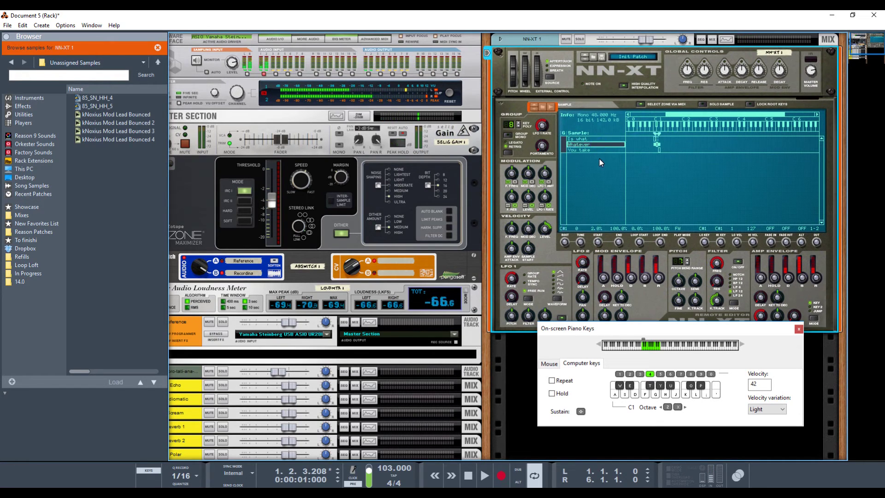
# Delete the Is what and You take zones and automap Whatever chromatically across C-2 to G8
pyautogui.click(600, 139)
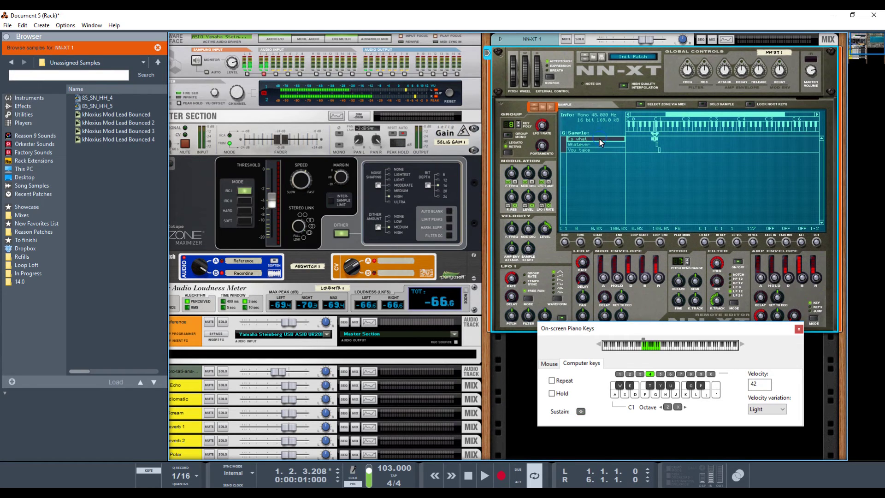
pyautogui.press('Delete')
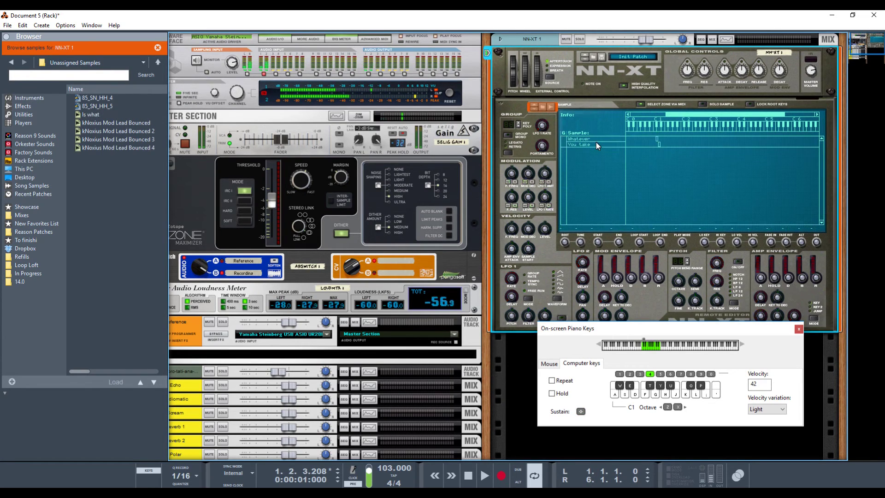
pyautogui.click(598, 144)
pyautogui.press('Delete')
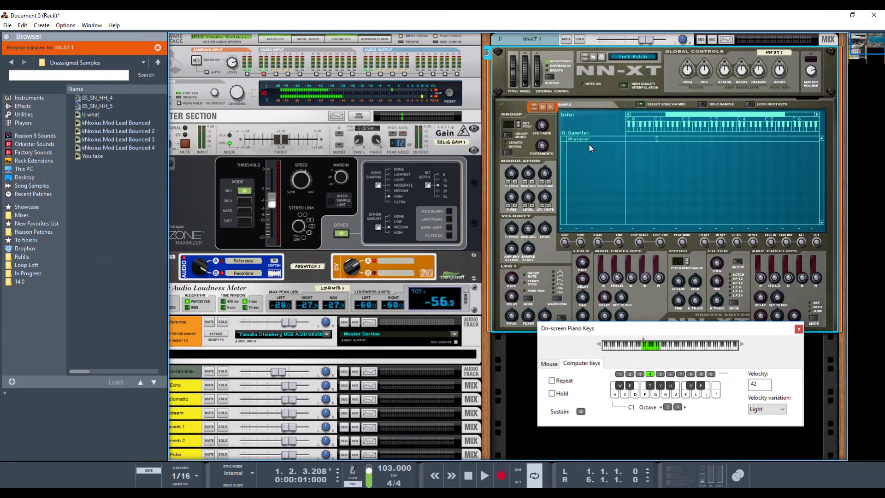
pyautogui.click(588, 139)
pyautogui.rightClick(588, 139)
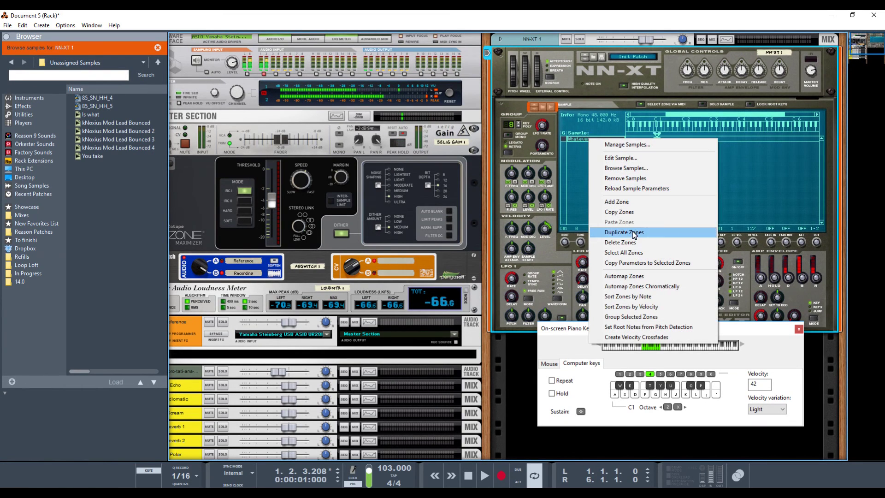
pyautogui.click(649, 280)
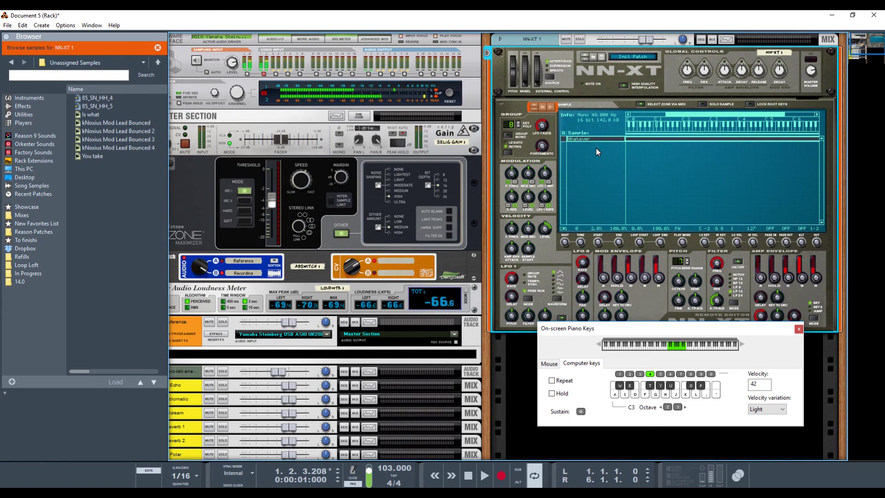
# Play the remapped Whatever sample at several pitches using the A, D, G and J keys
pyautogui.press('a')
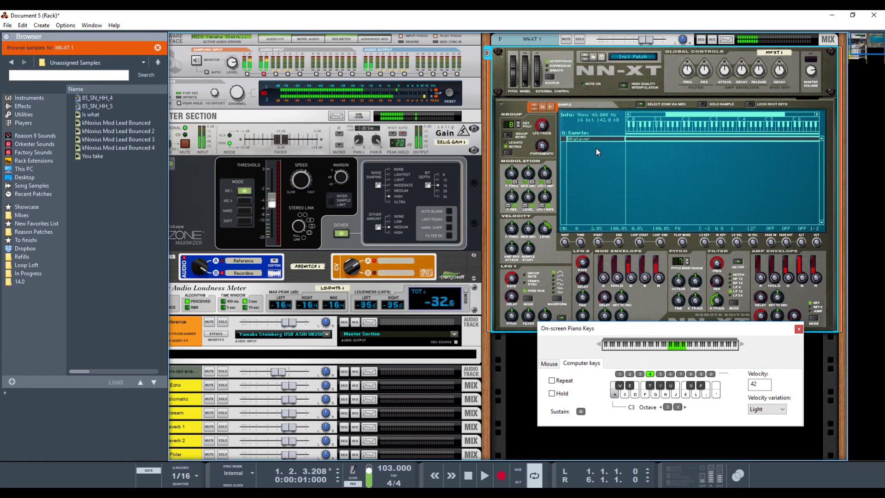
pyautogui.press('d')
pyautogui.press('g')
pyautogui.press('j')
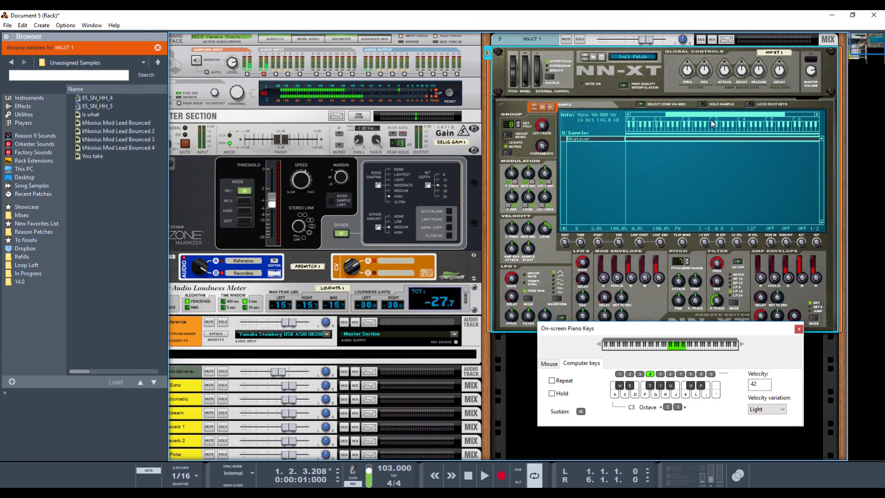
pyautogui.press('a')
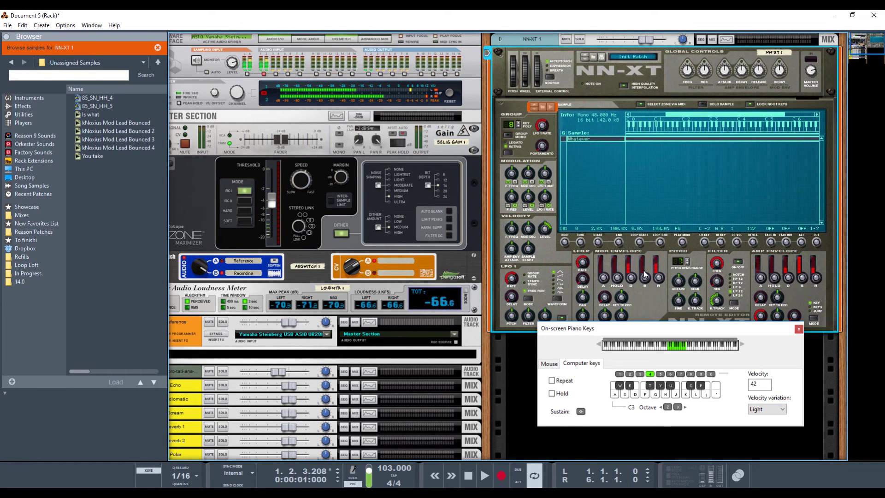
# Shift the on-screen piano octave down to C0 and play low transposed Whatever notes
pyautogui.press('z')
pyautogui.press('z')
pyautogui.press('z')
pyautogui.press('a')
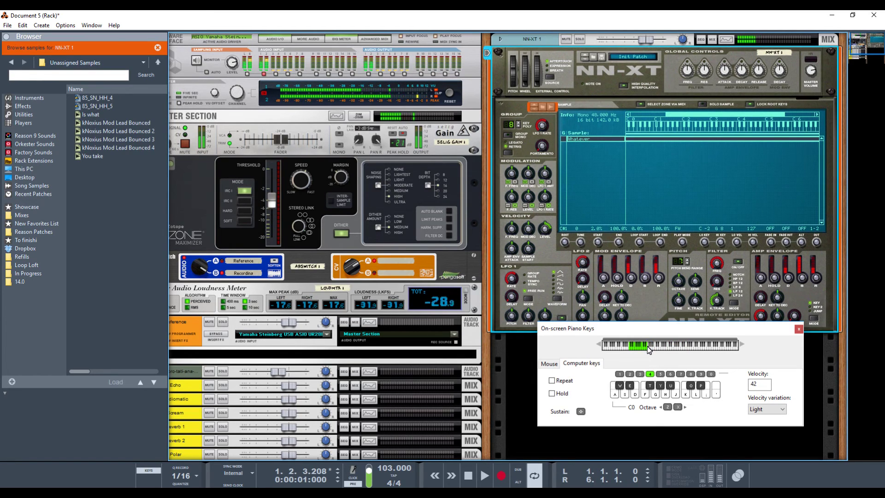
pyautogui.press('d')
pyautogui.press('f')
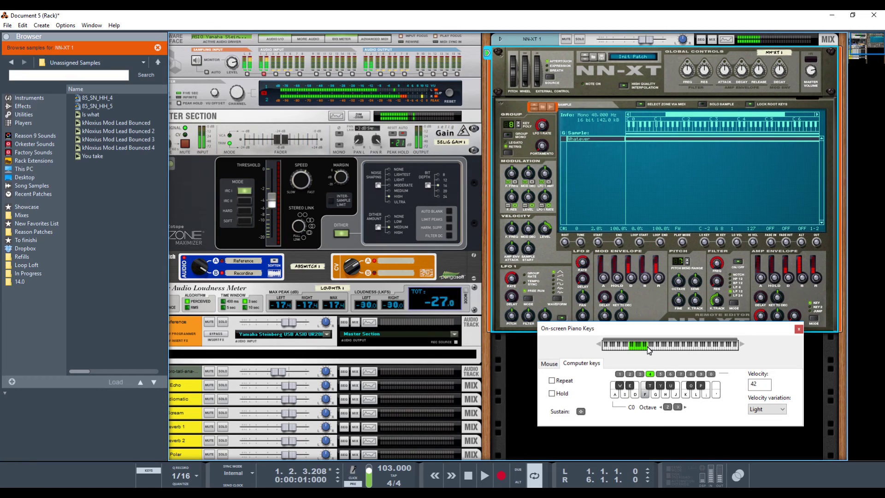
pyautogui.press('s')
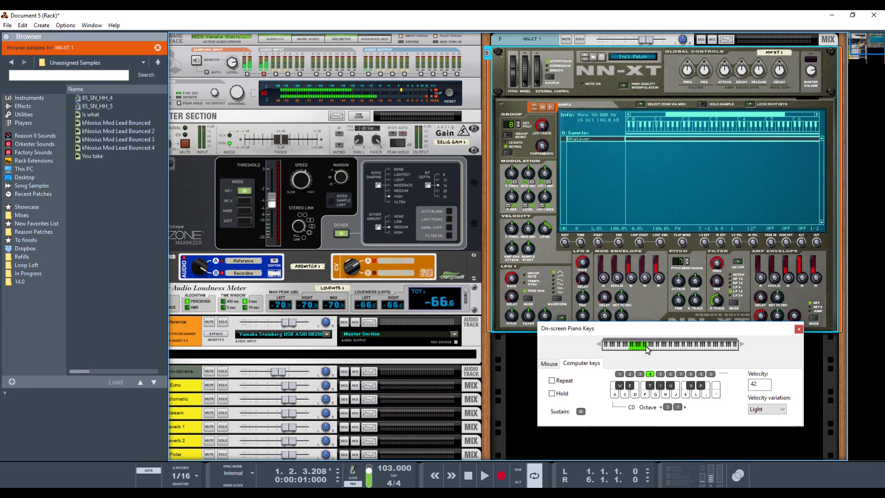
pyautogui.press('h')
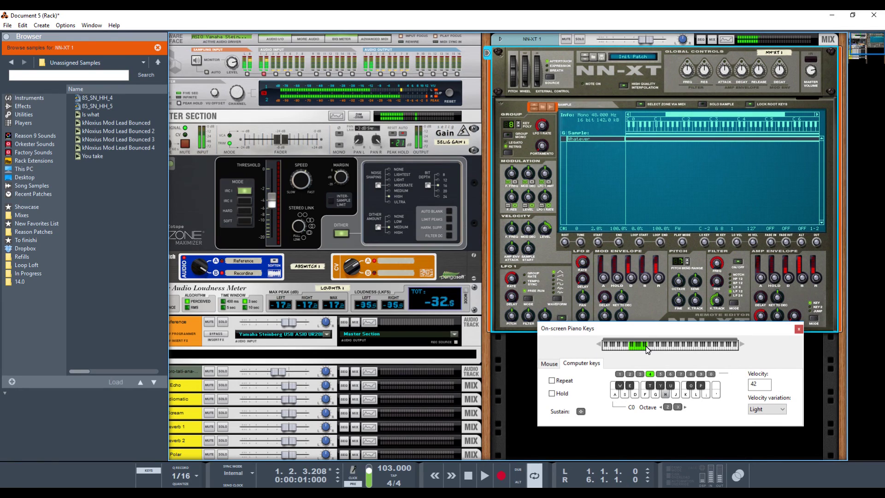
pyautogui.press('f')
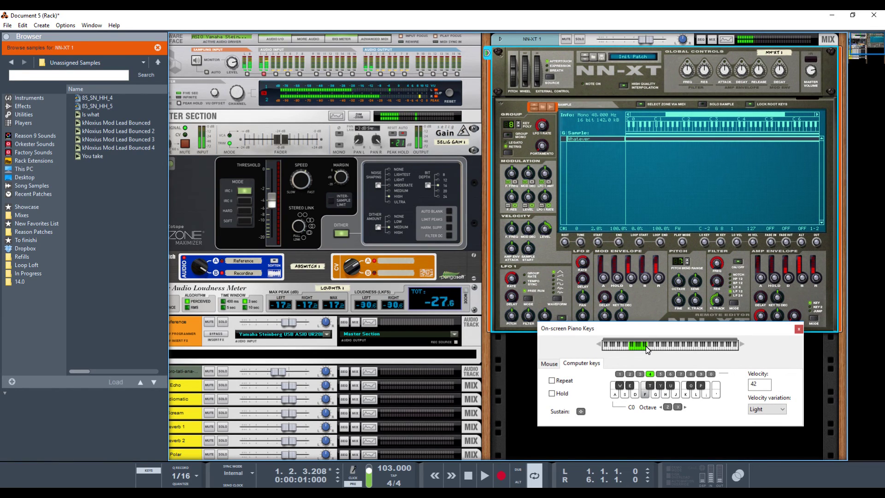
pyautogui.press('l')
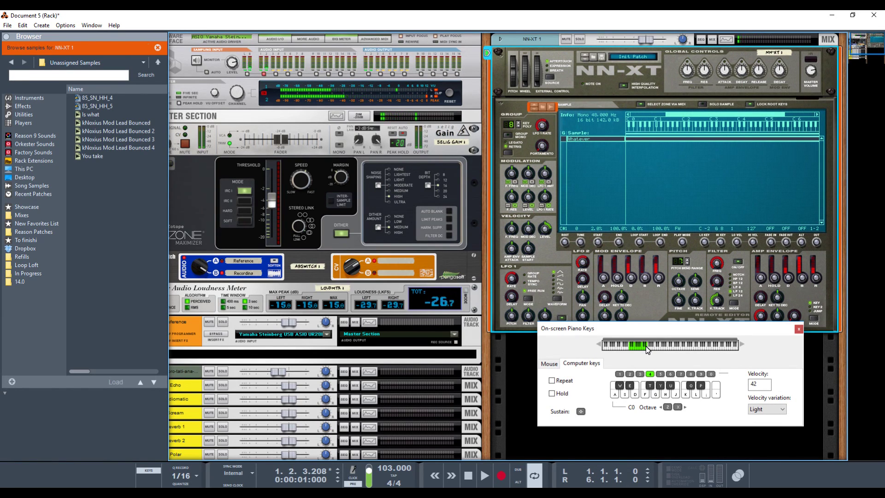
pyautogui.press('a')
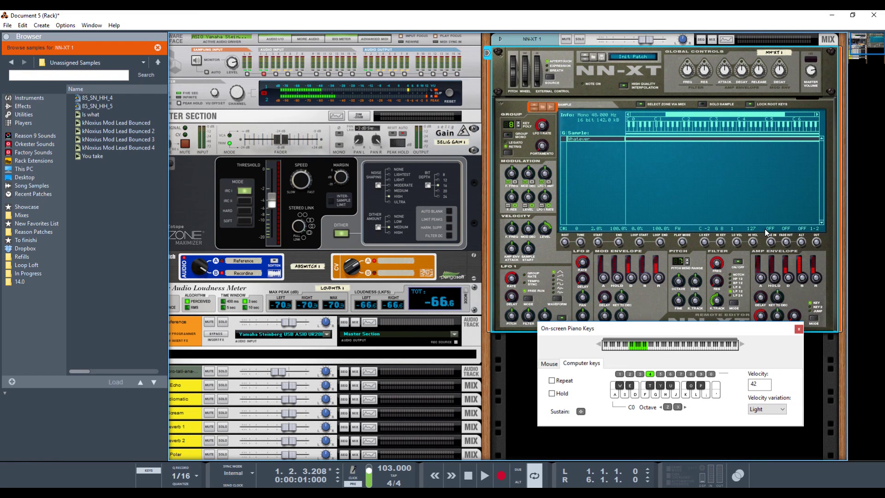
pyautogui.click(533, 40)
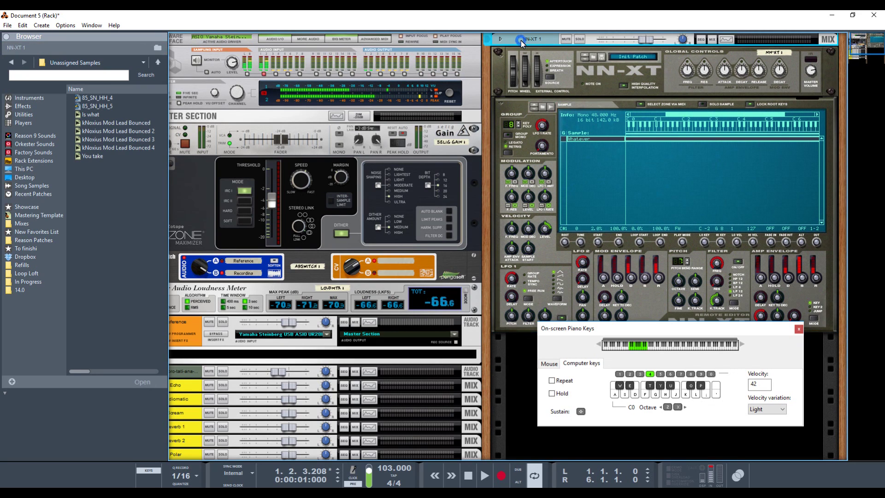
pyautogui.press('Delete')
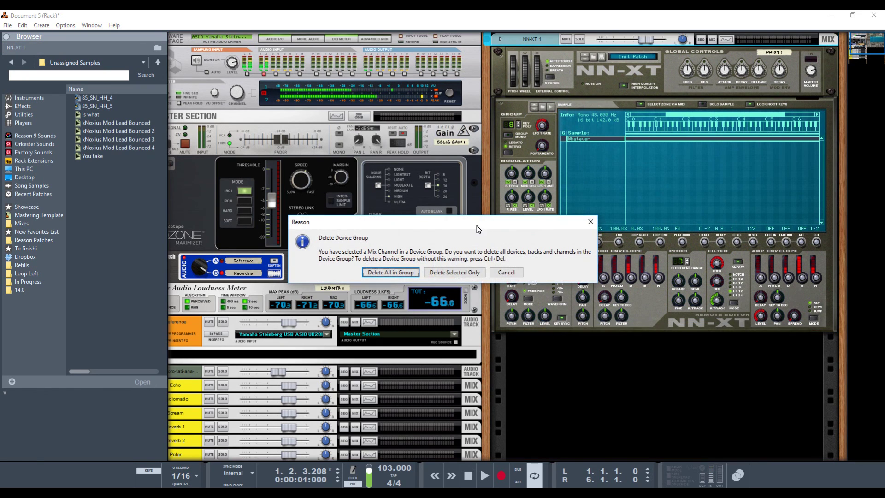
pyautogui.click(504, 273)
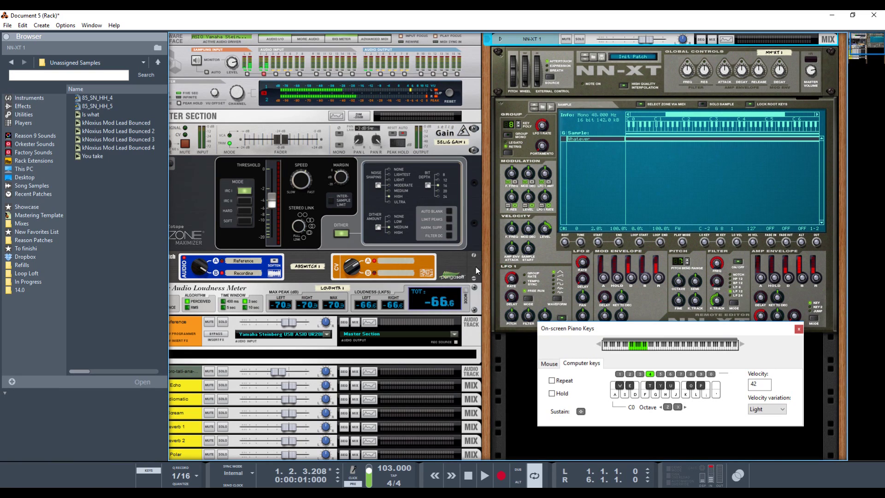